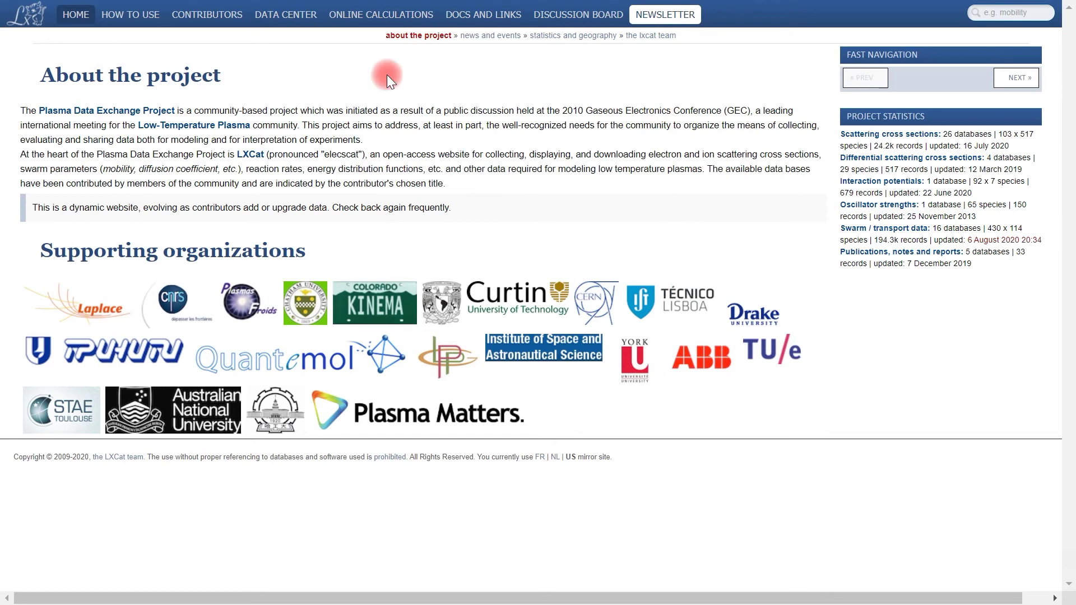
# Start a data center query for scattering cross sections, filtered to electrons only by excluding ions
pyautogui.moveTo(139, 23)
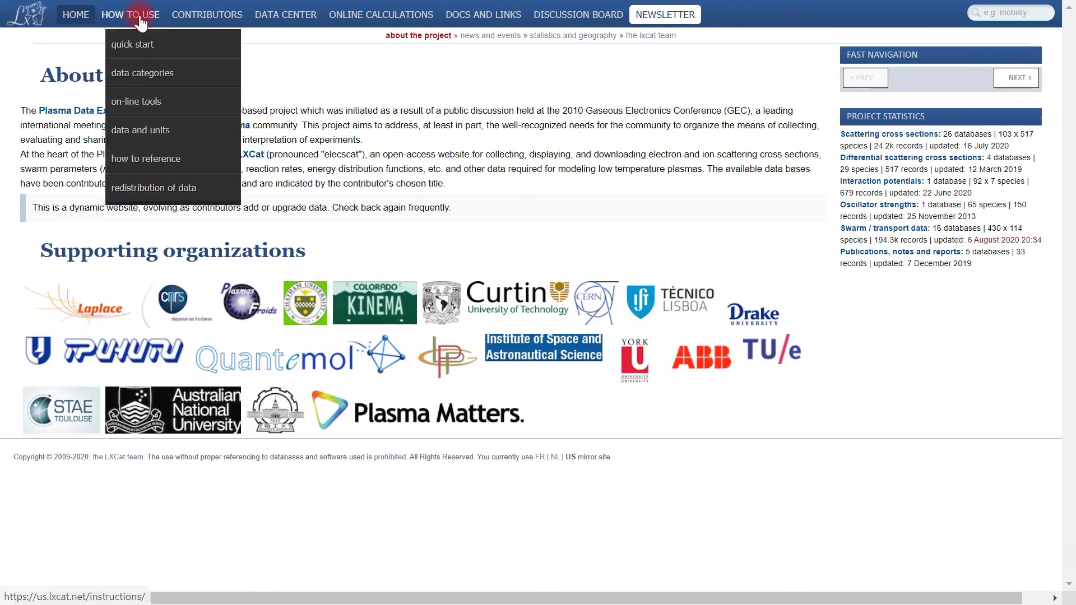
pyautogui.moveTo(304, 19)
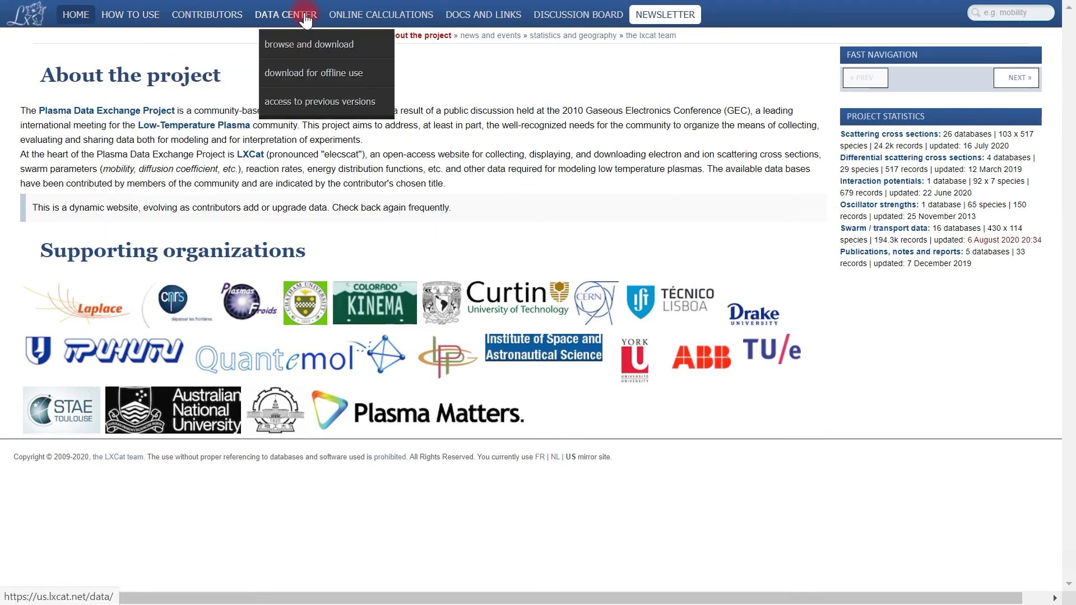
pyautogui.click(305, 19)
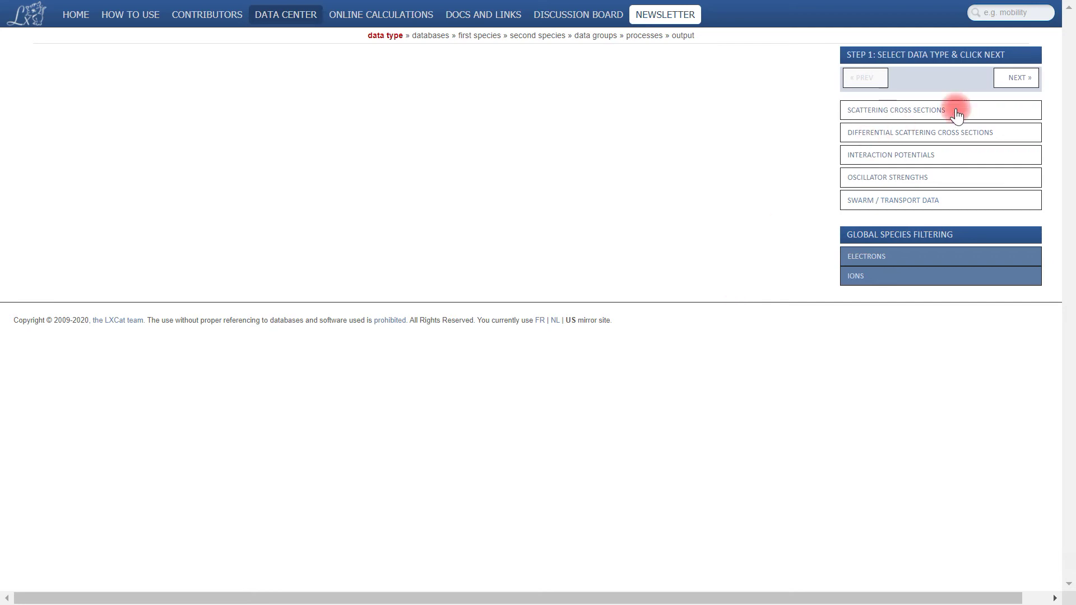
pyautogui.click(963, 112)
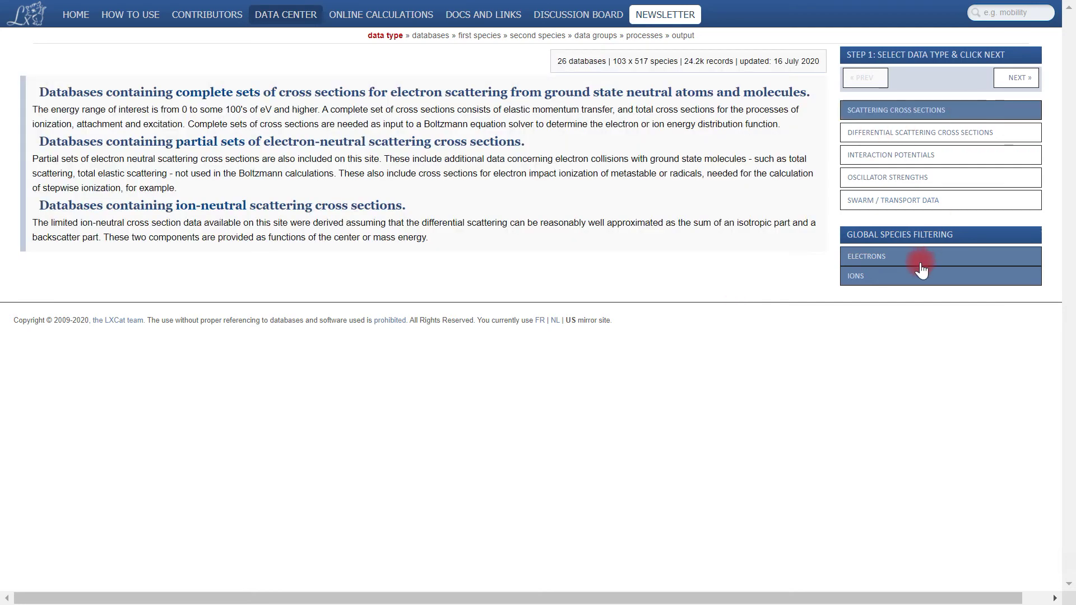
pyautogui.click(911, 281)
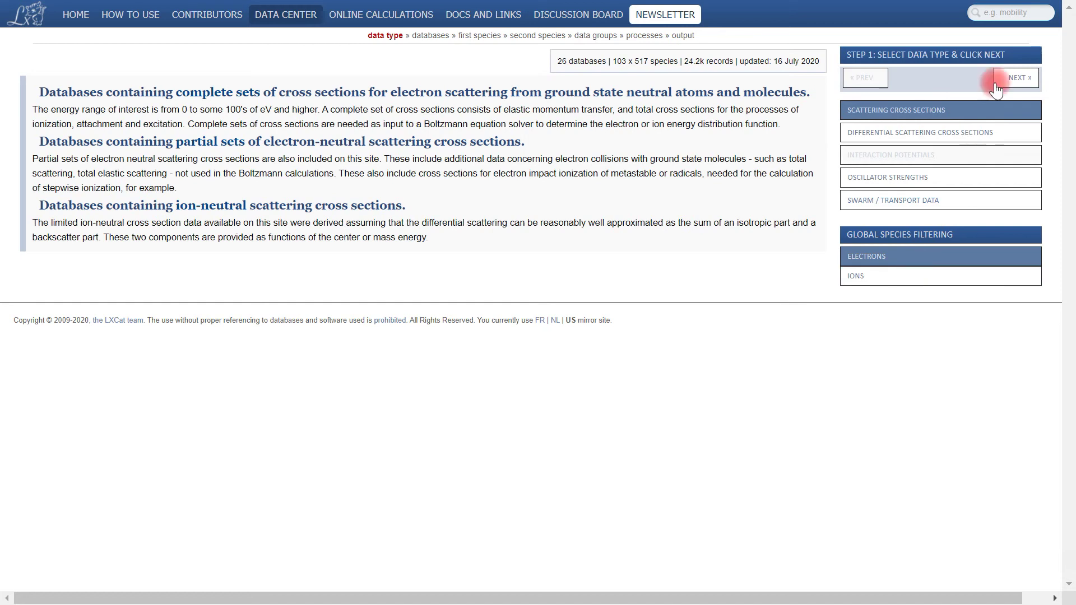
pyautogui.click(1019, 83)
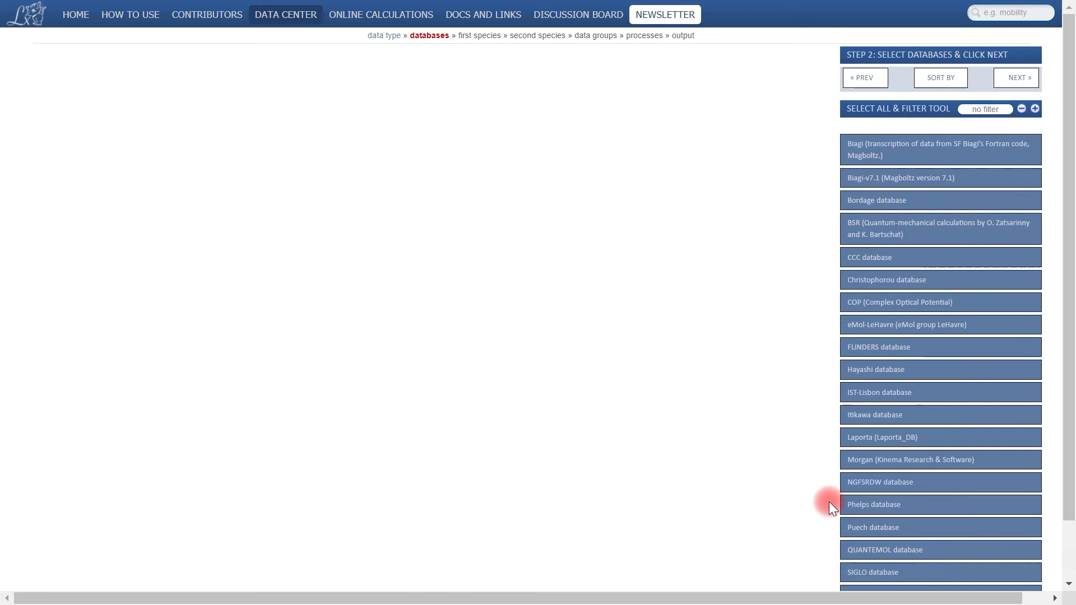
# Deselect all databases, choose only the Phelps database, and continue to the species selection
pyautogui.click(1021, 110)
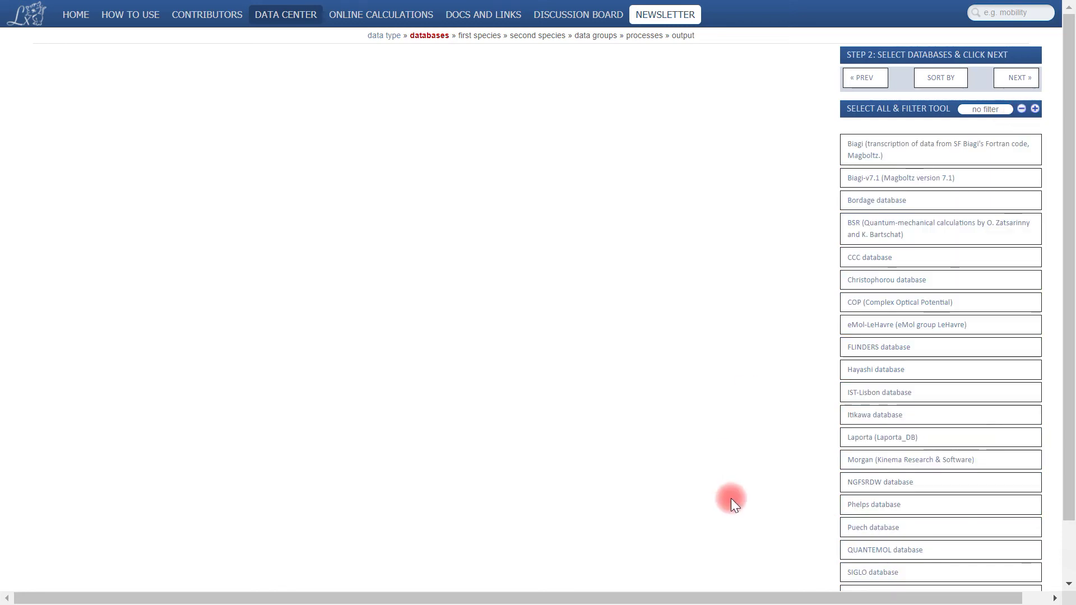
pyautogui.click(861, 507)
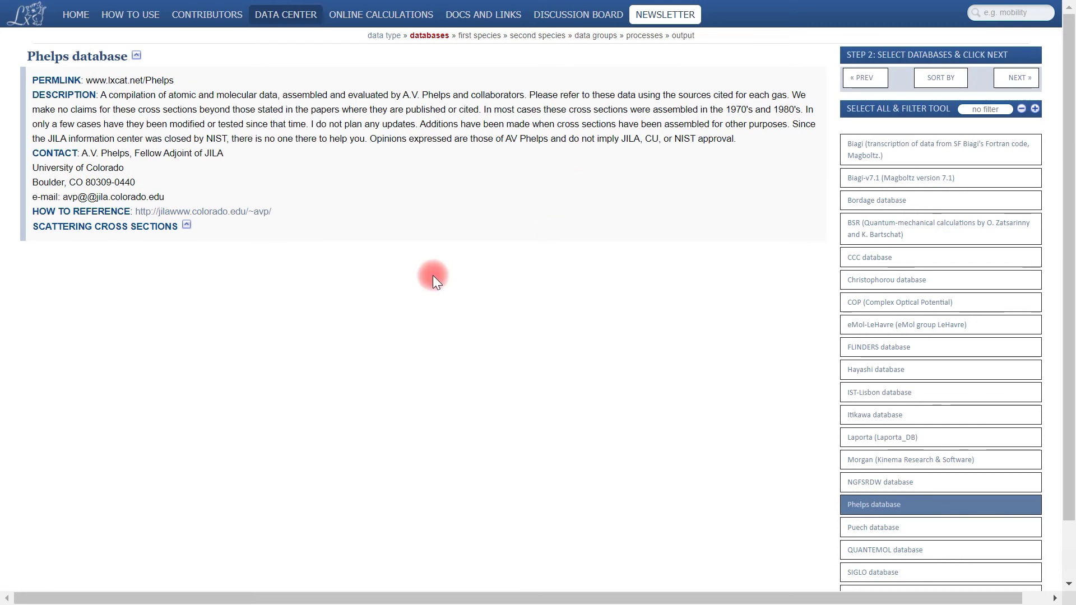
pyautogui.click(1017, 84)
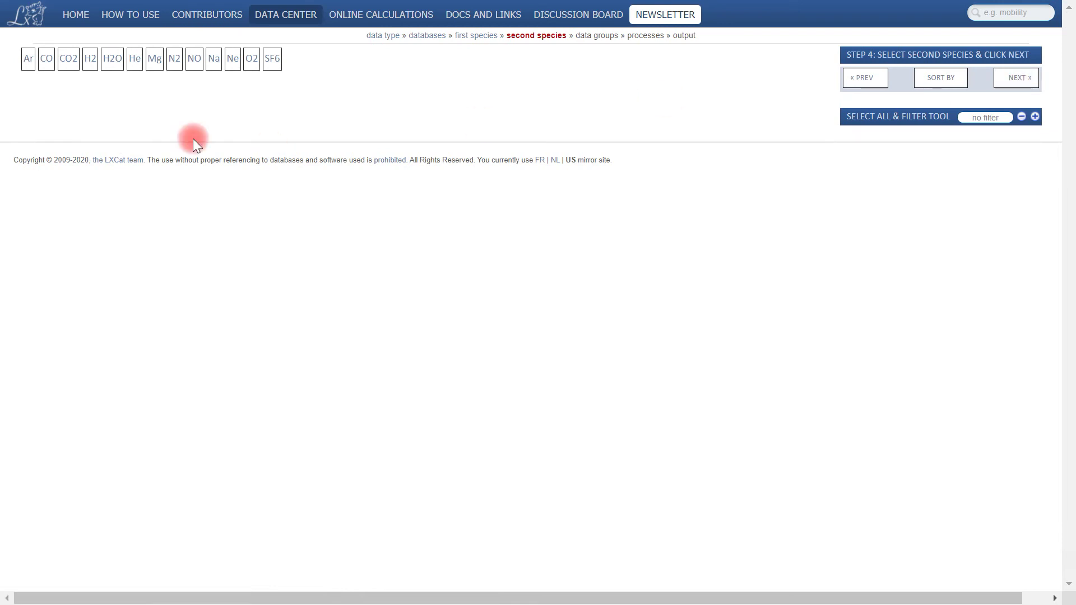
# Select Ar as the second species and continue to the data groups
pyautogui.click(28, 58)
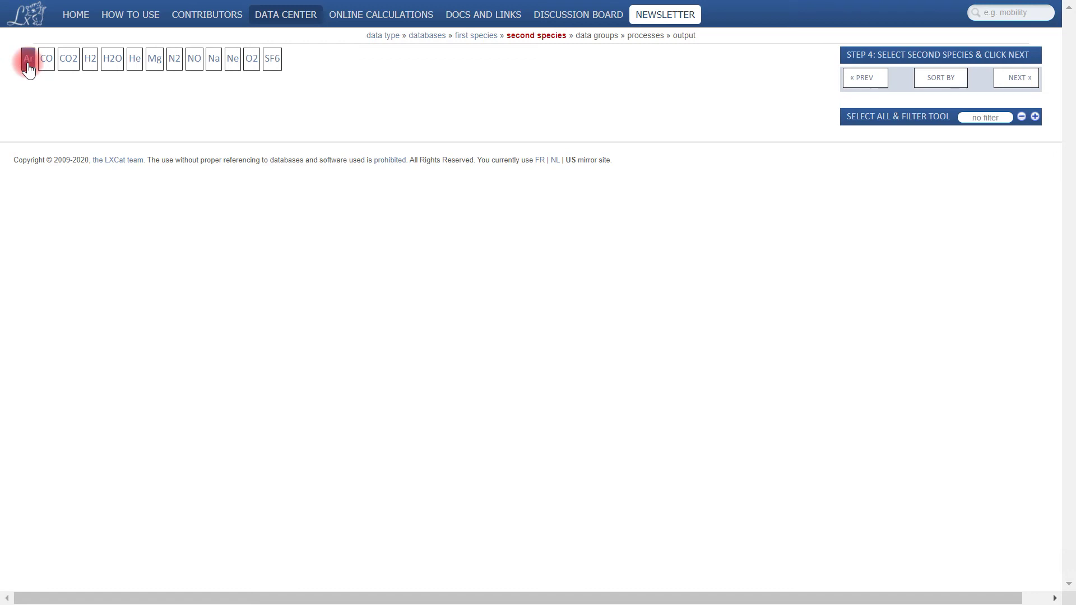
pyautogui.moveTo(969, 85)
pyautogui.click(1017, 81)
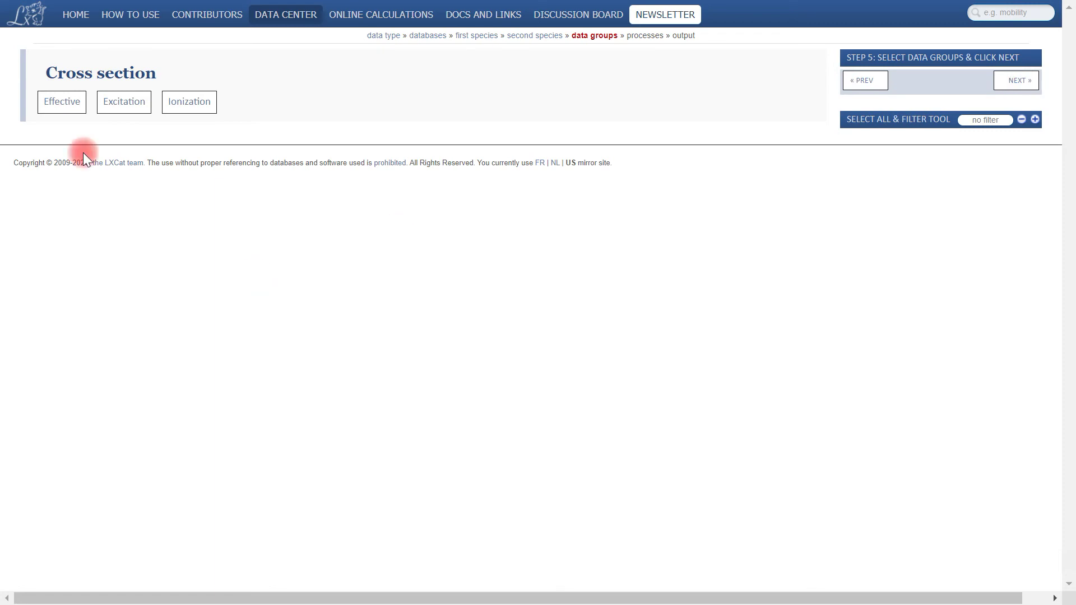
# Include the Effective, Excitation and Ionization cross section groups and continue to the processes
pyautogui.click(53, 104)
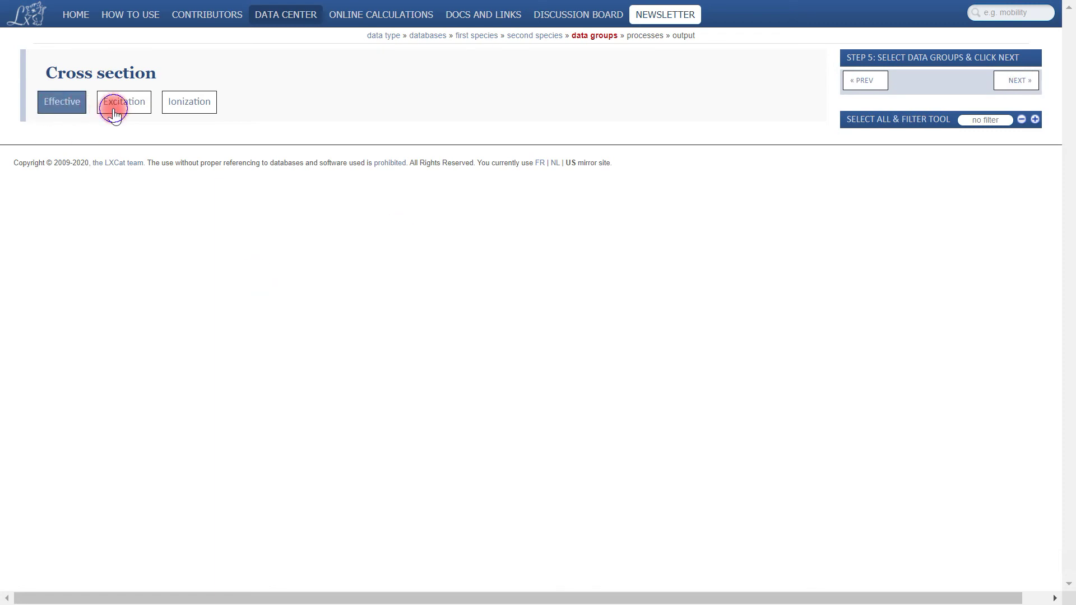
pyautogui.click(113, 111)
pyautogui.click(180, 112)
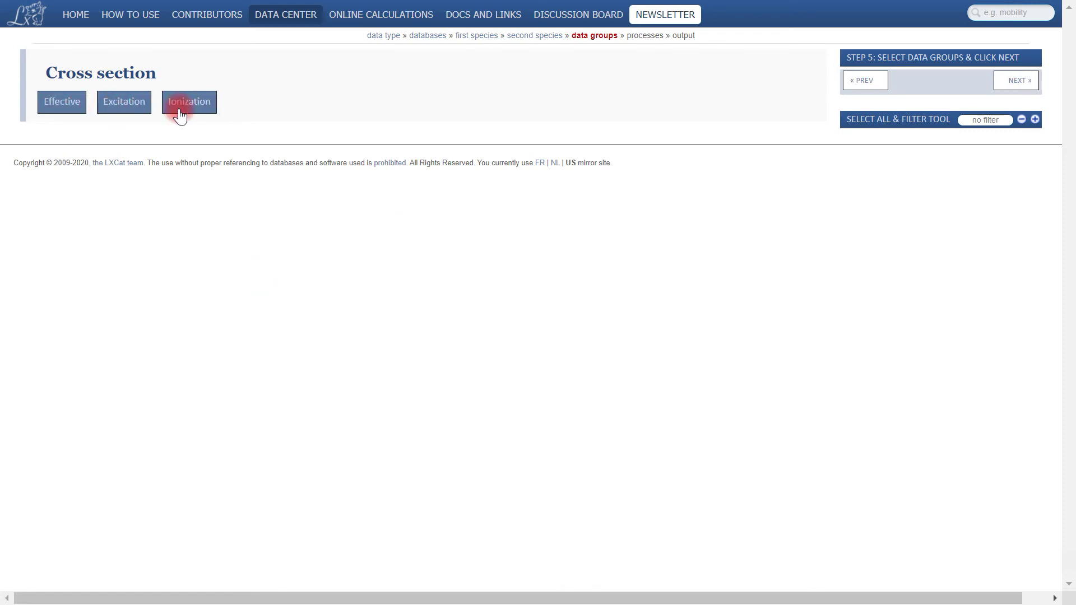
pyautogui.click(1018, 88)
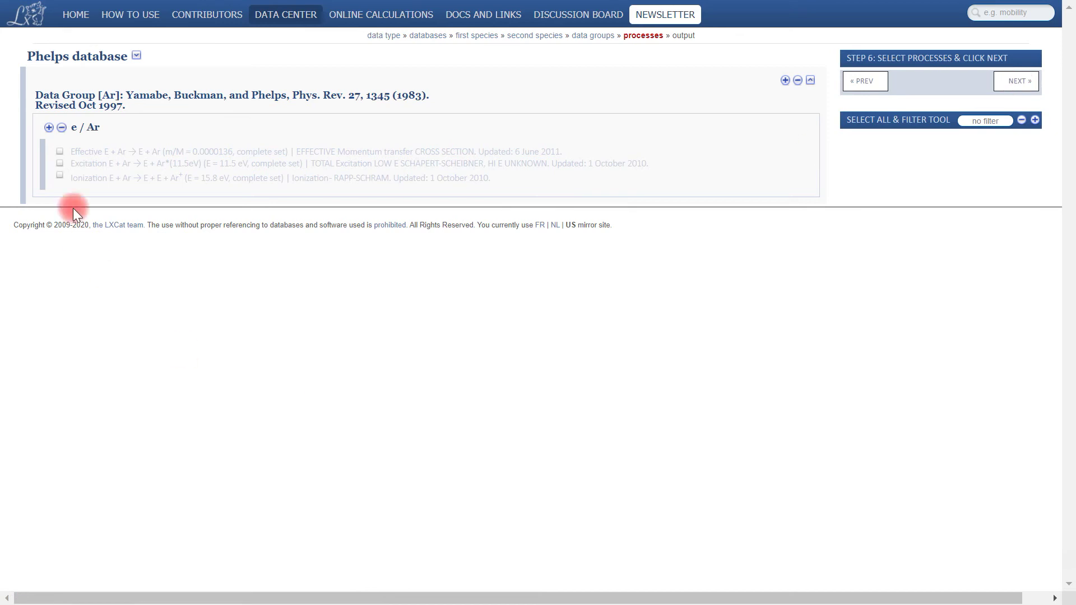
# Select all e / Ar processes and generate the cross section output, accepting the terms of use
pyautogui.click(50, 128)
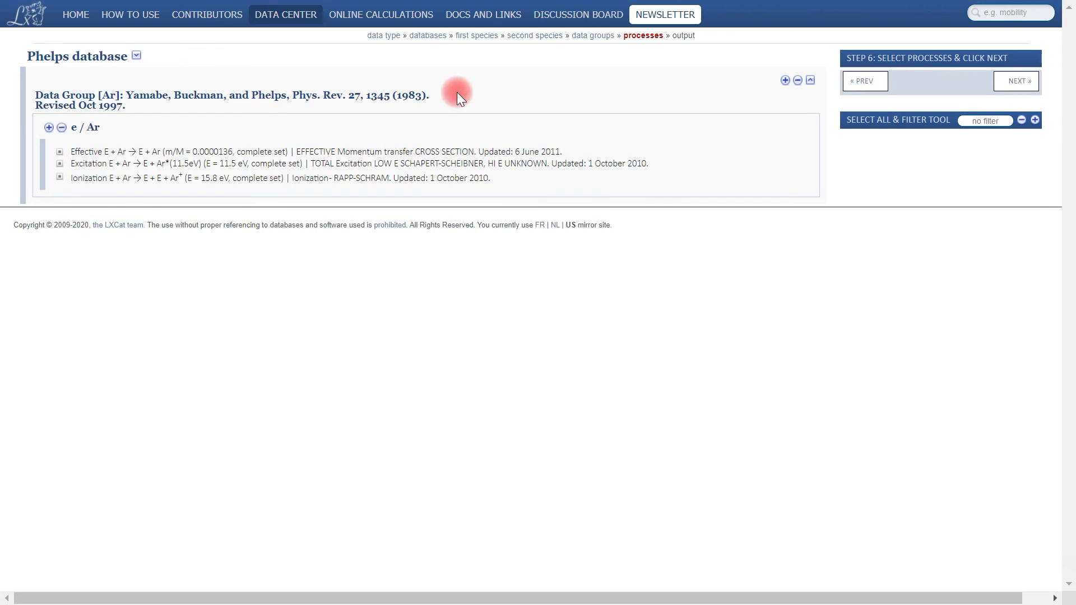
pyautogui.click(1016, 85)
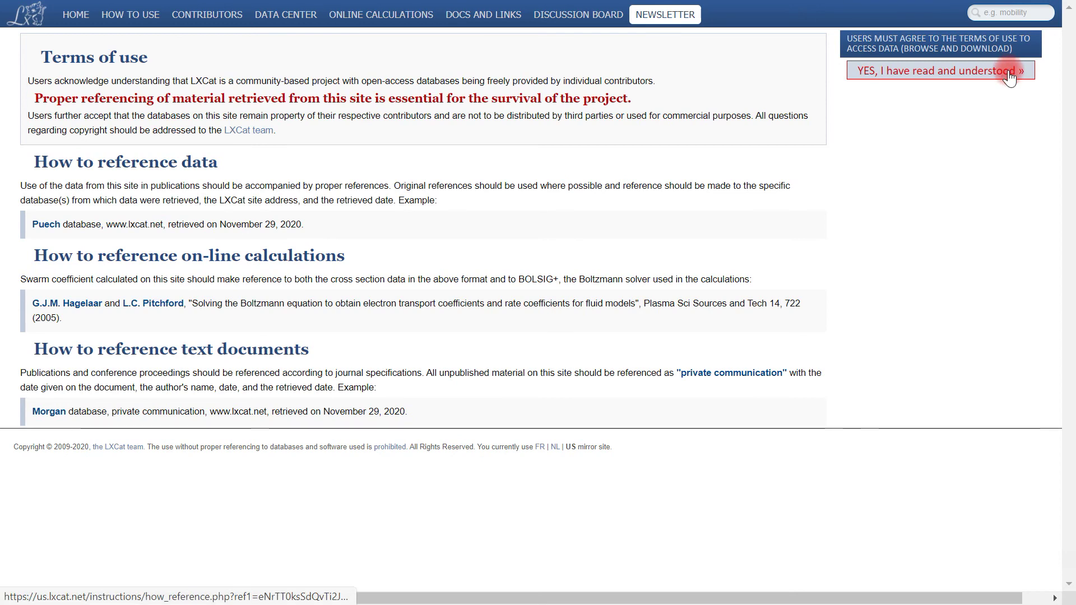
pyautogui.click(1009, 77)
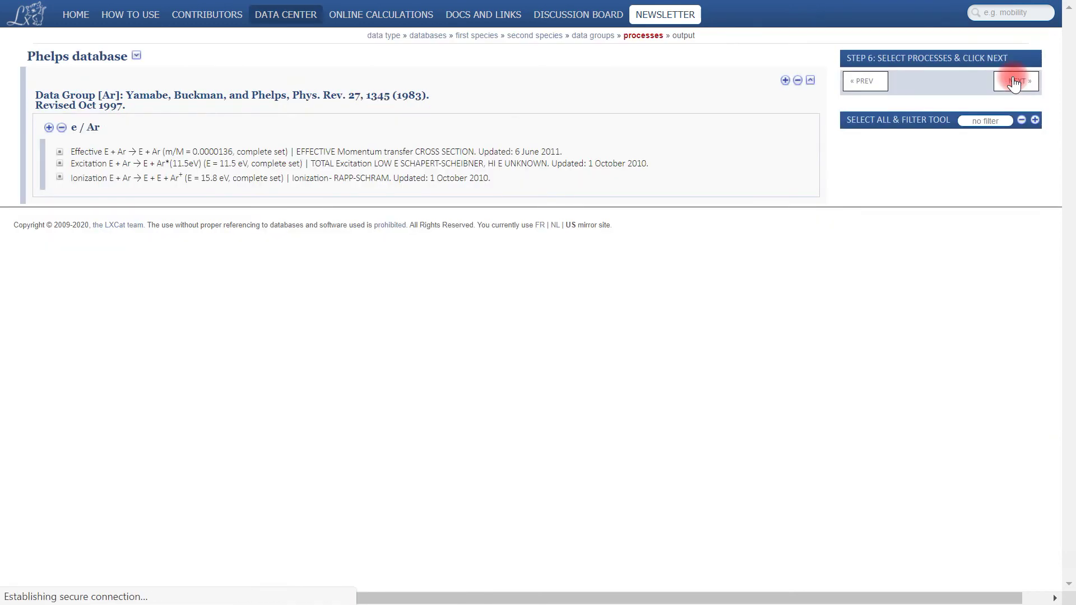
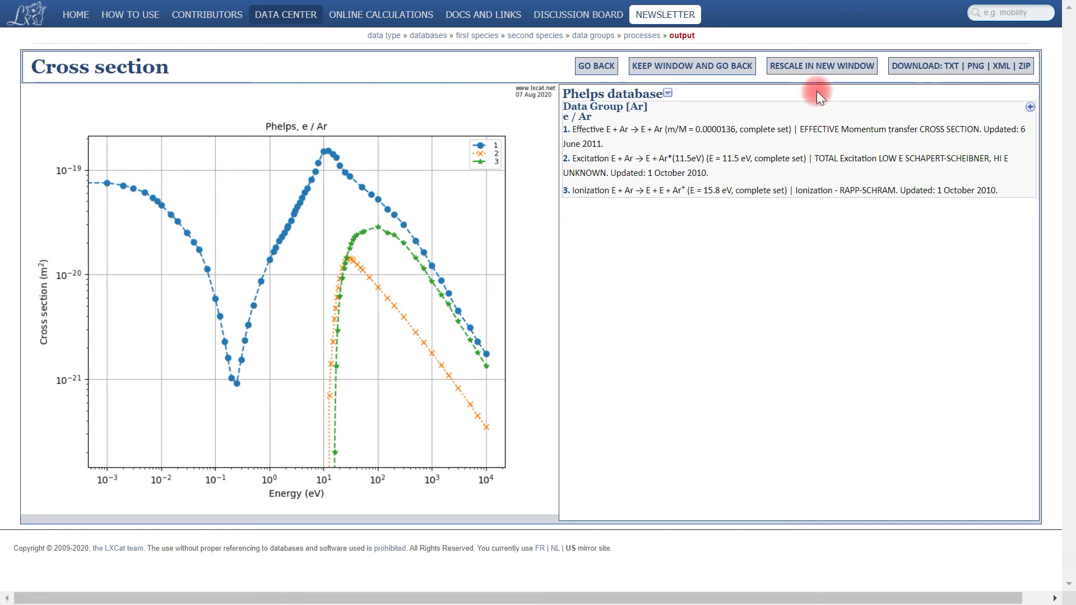
# Replot the cross sections in a separate rescale window with a linear Y axis starting at 0, and close that window
pyautogui.click(822, 67)
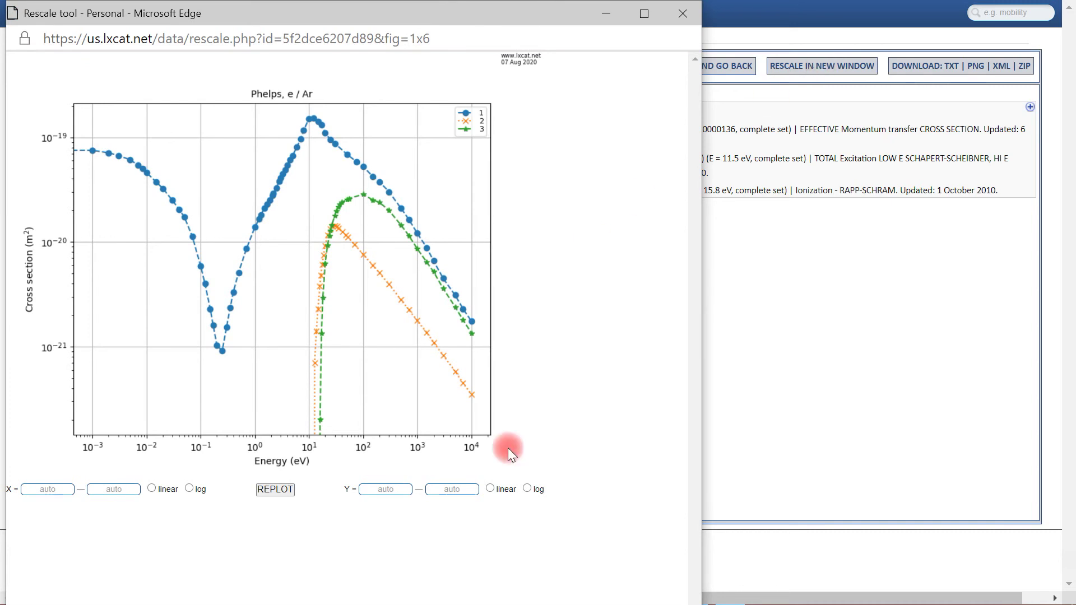
pyautogui.click(489, 488)
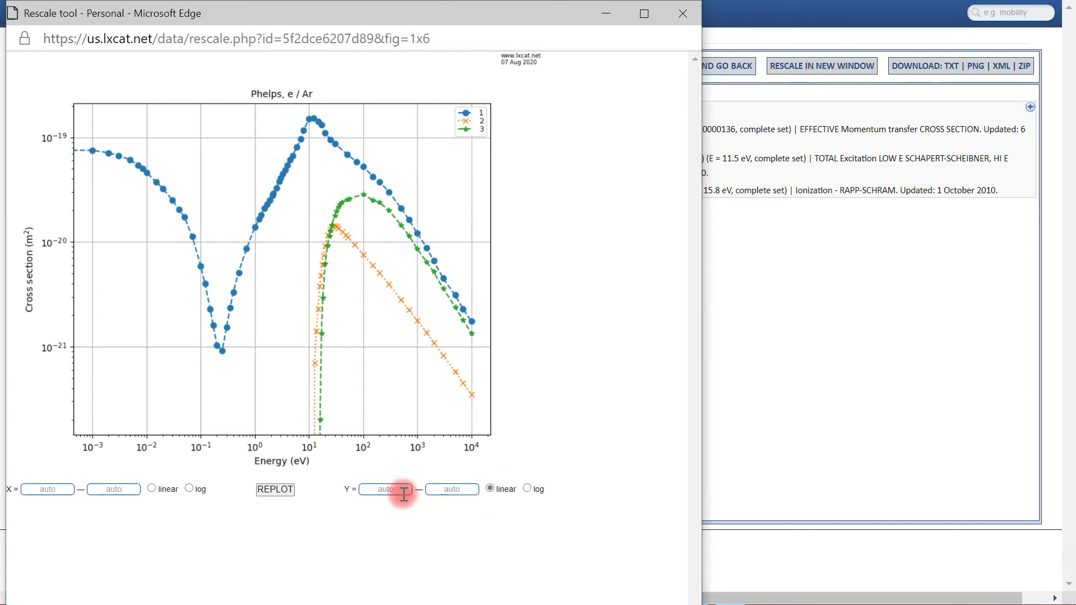
pyautogui.moveTo(404, 490); pyautogui.dragTo(342, 494)
pyautogui.write('0')
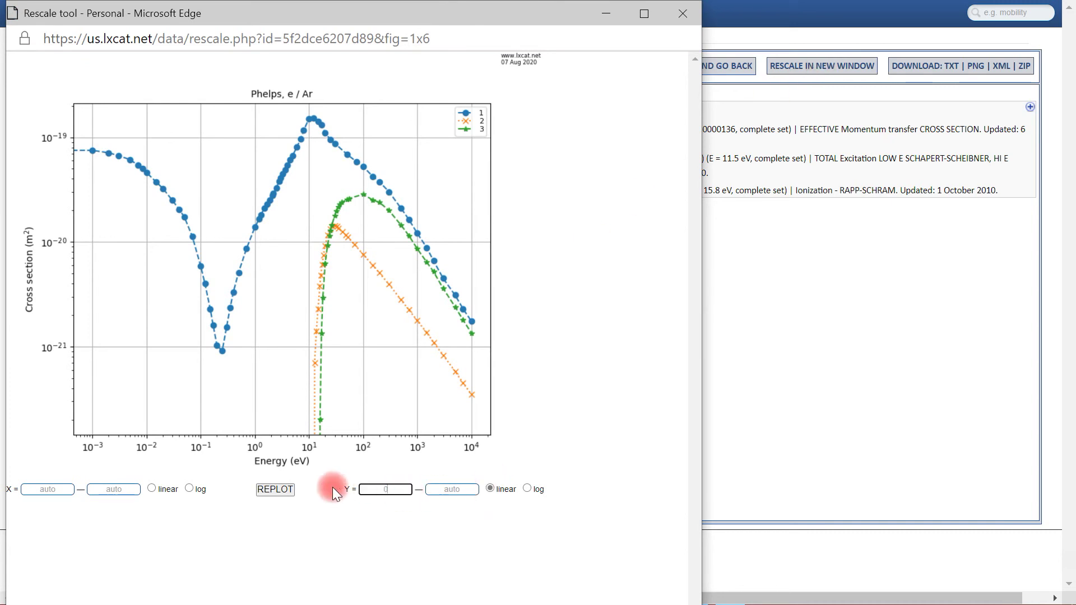
pyautogui.click(265, 493)
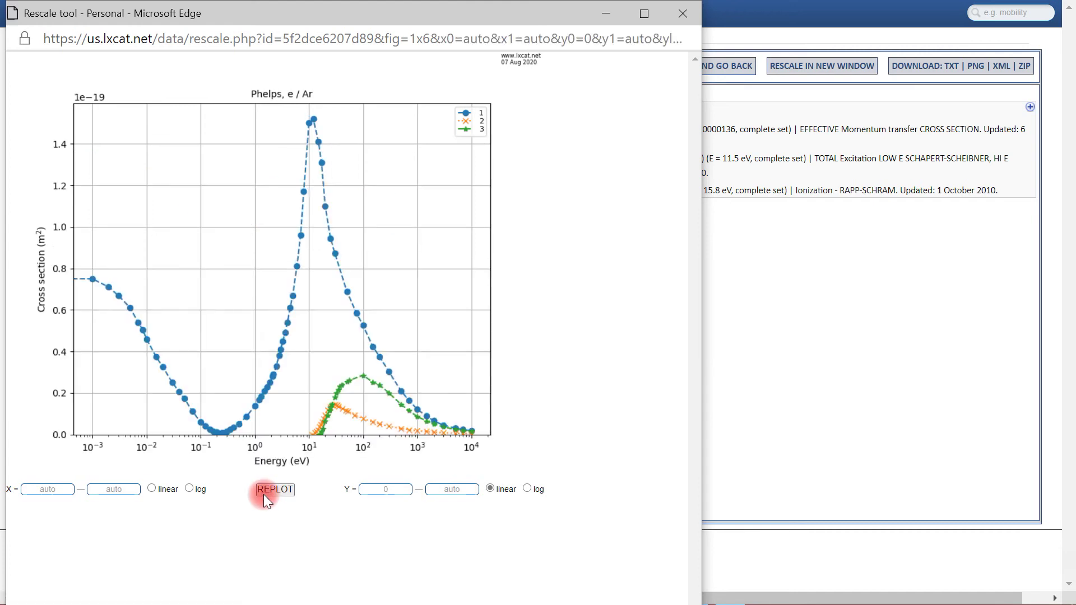
pyautogui.click(683, 14)
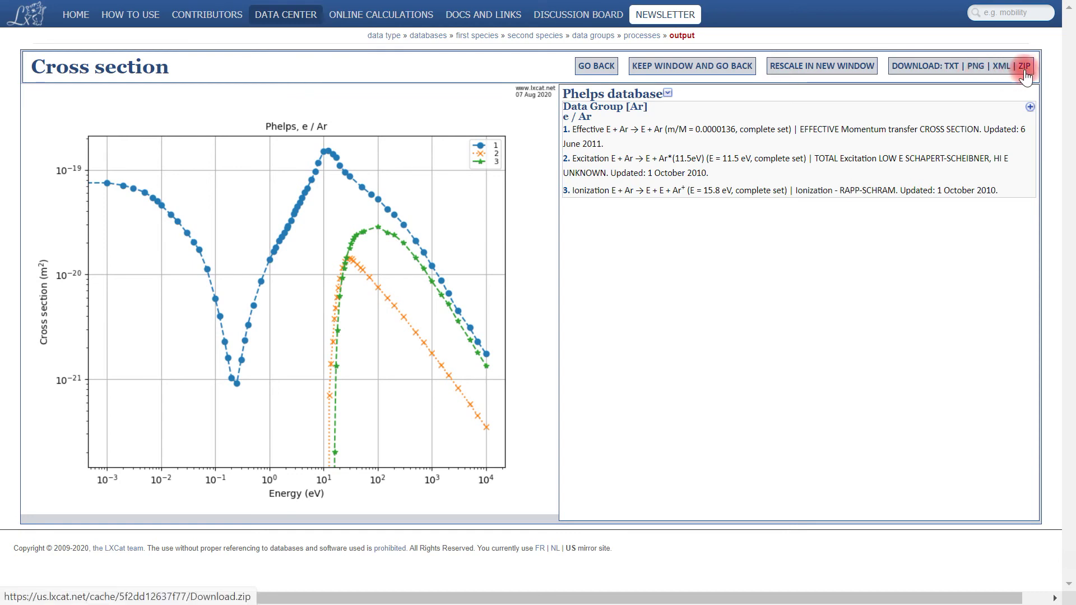
# Open the TXT version of the cross section data, review its header and the effective, excitation and ionization tables, and close it
pyautogui.click(953, 67)
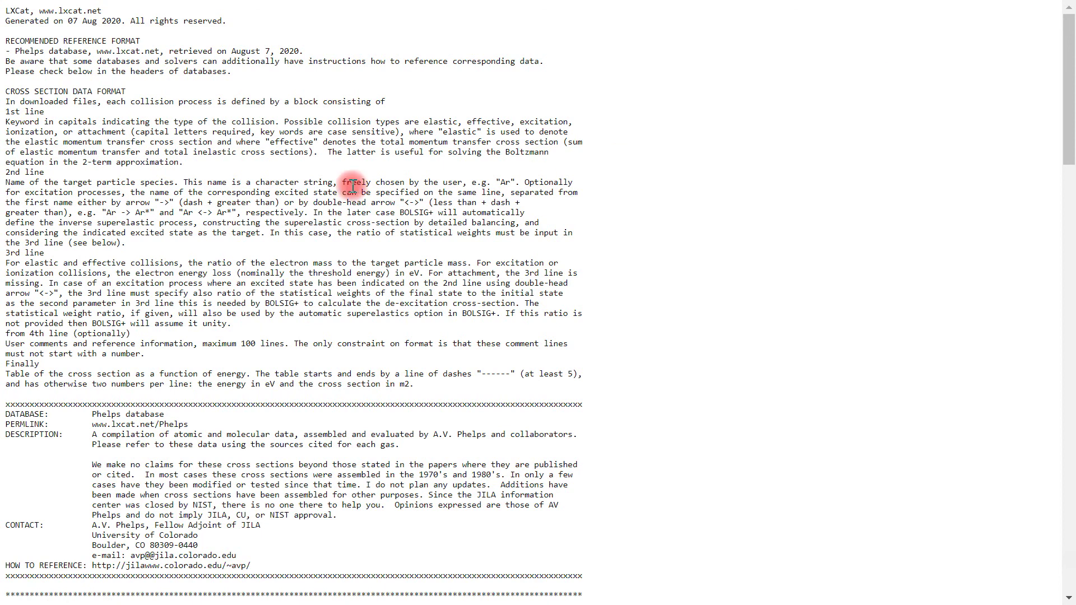
pyautogui.scroll(-4, 386, 173)
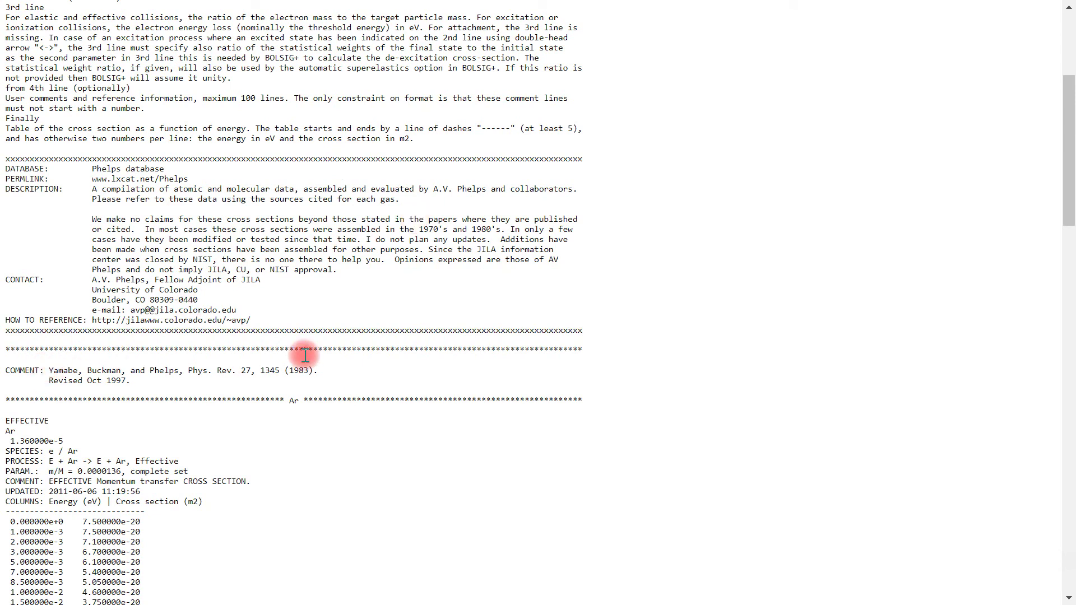
pyautogui.scroll(-4, 376, 368)
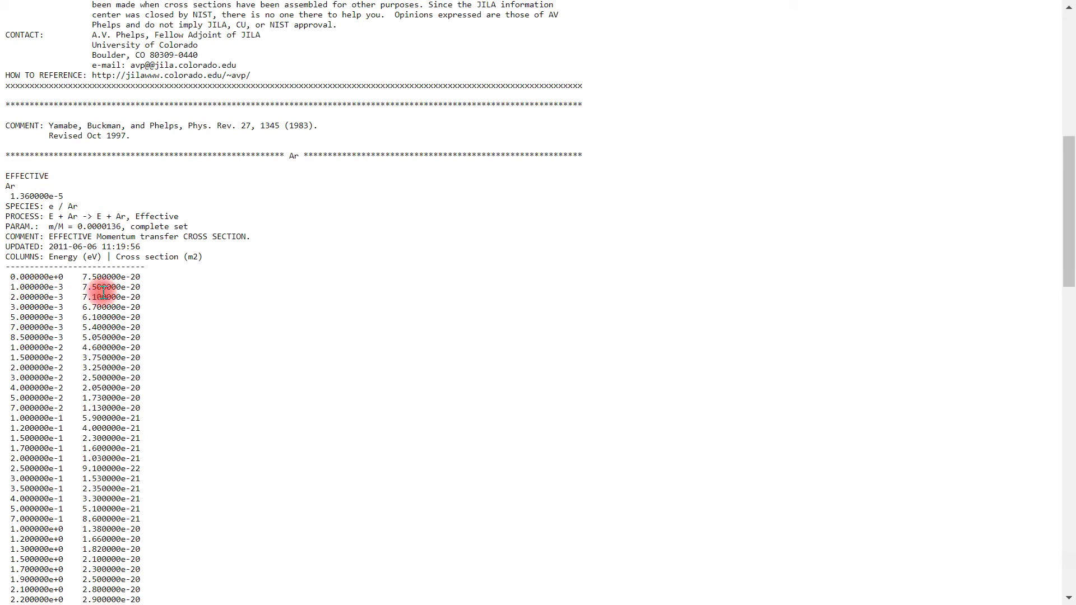
pyautogui.scroll(-12, 103, 291)
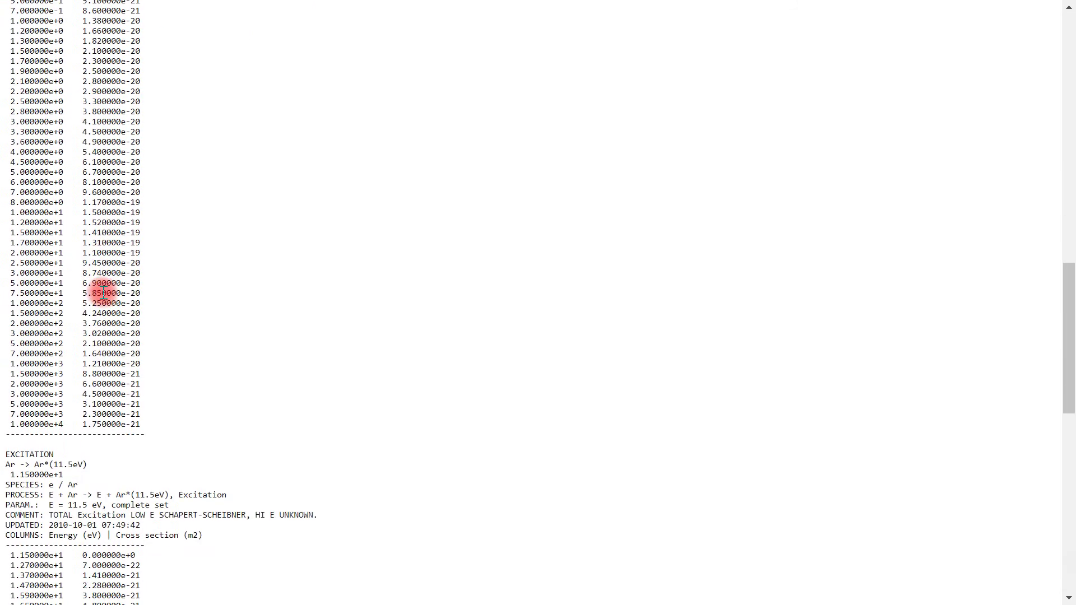
pyautogui.scroll(-1, 103, 291)
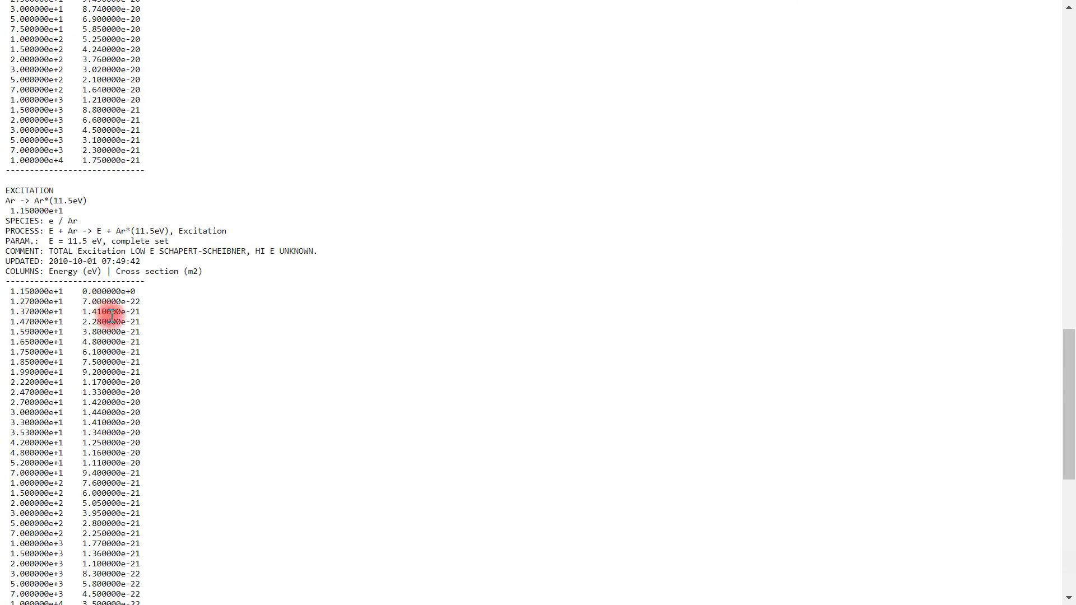
pyautogui.scroll(-1, 112, 317)
pyautogui.scroll(-5, 111, 317)
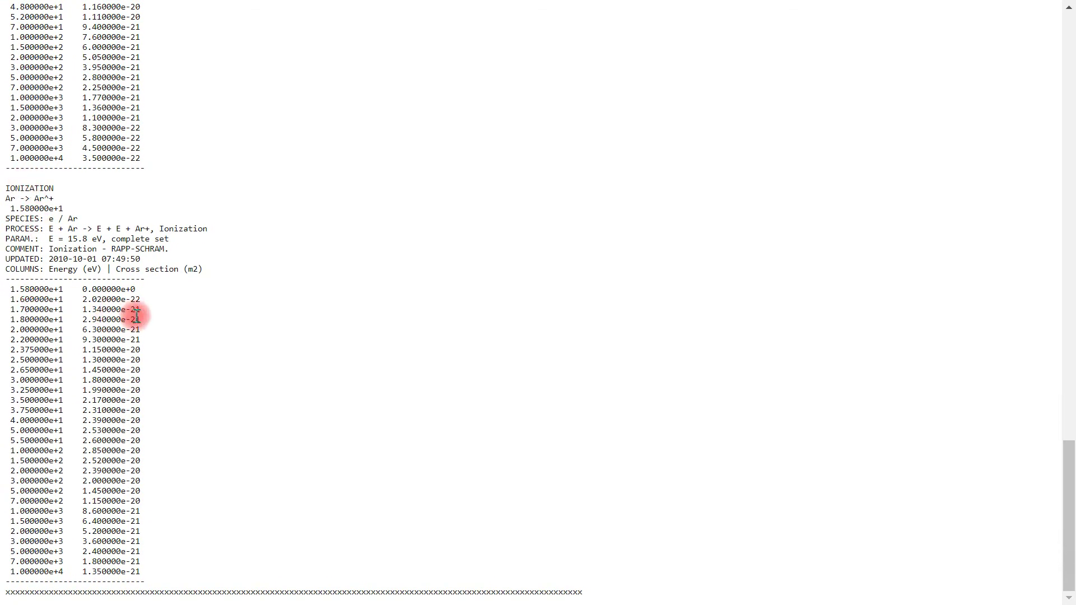
pyautogui.moveTo(451, 5)
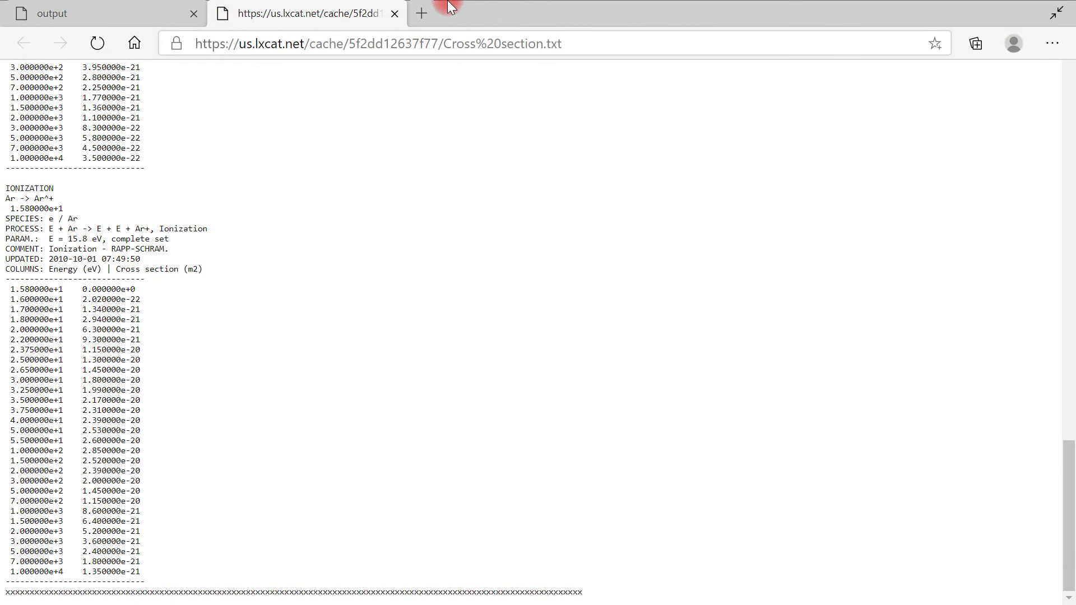
pyautogui.click(395, 13)
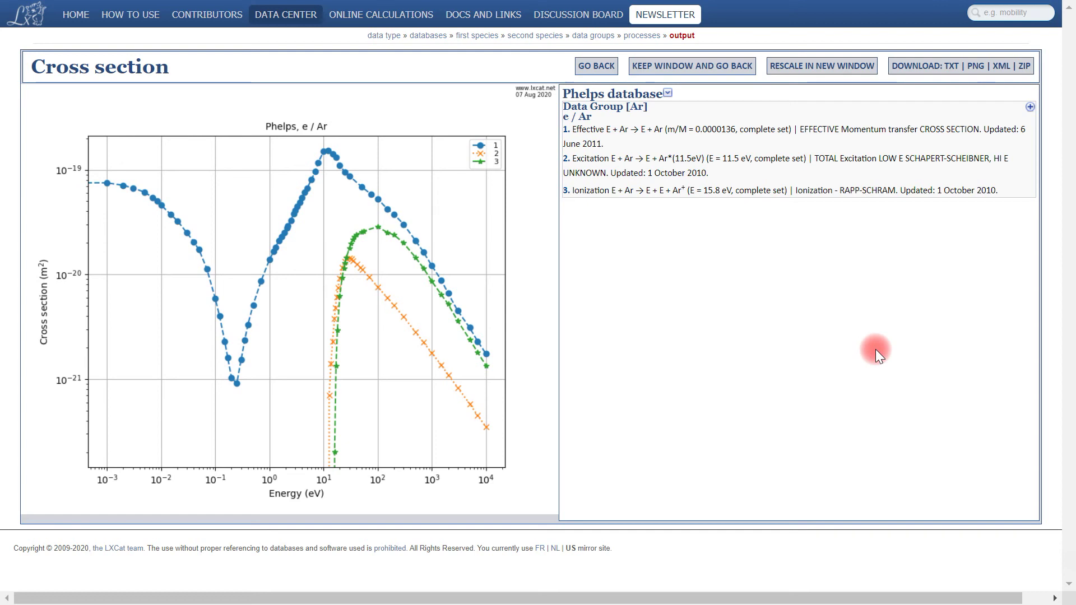
# Open the BOLSIG+ online calculation and update its species list with the Phelps argon cross section set
pyautogui.moveTo(399, 23)
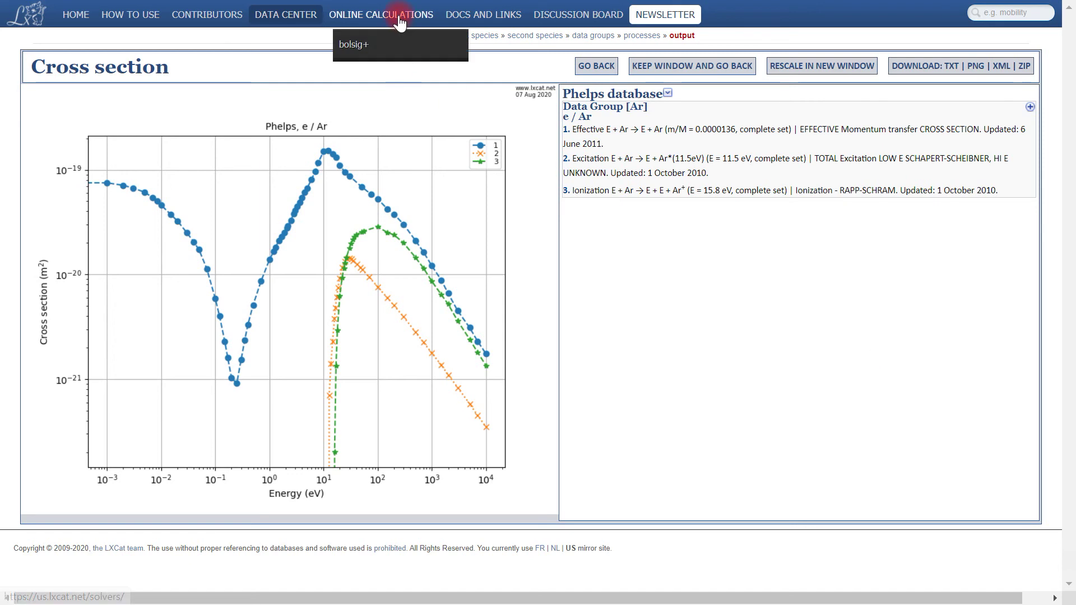
pyautogui.click(367, 48)
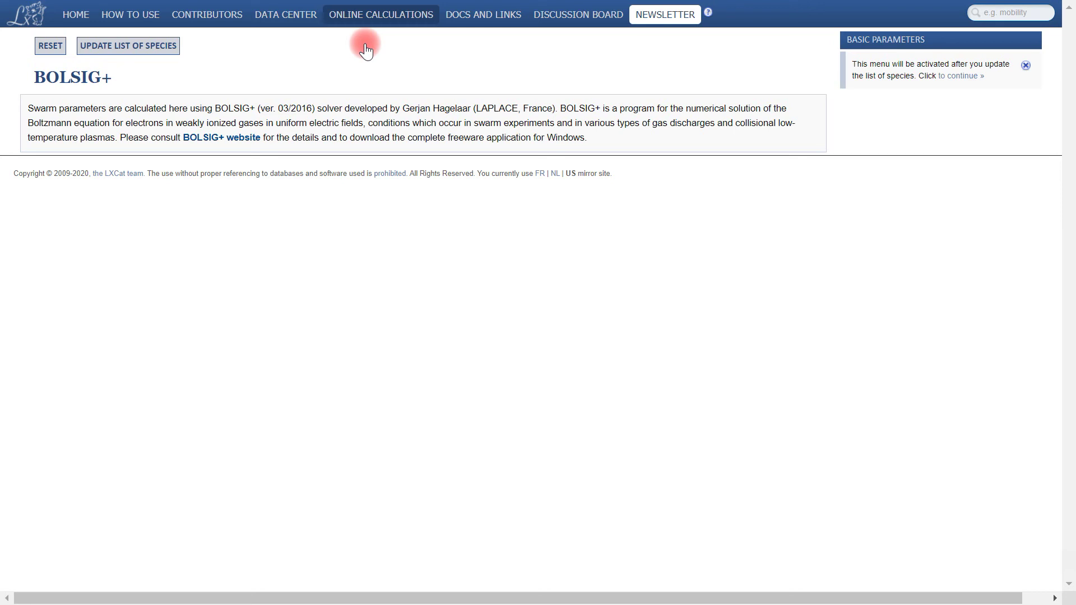
pyautogui.click(150, 52)
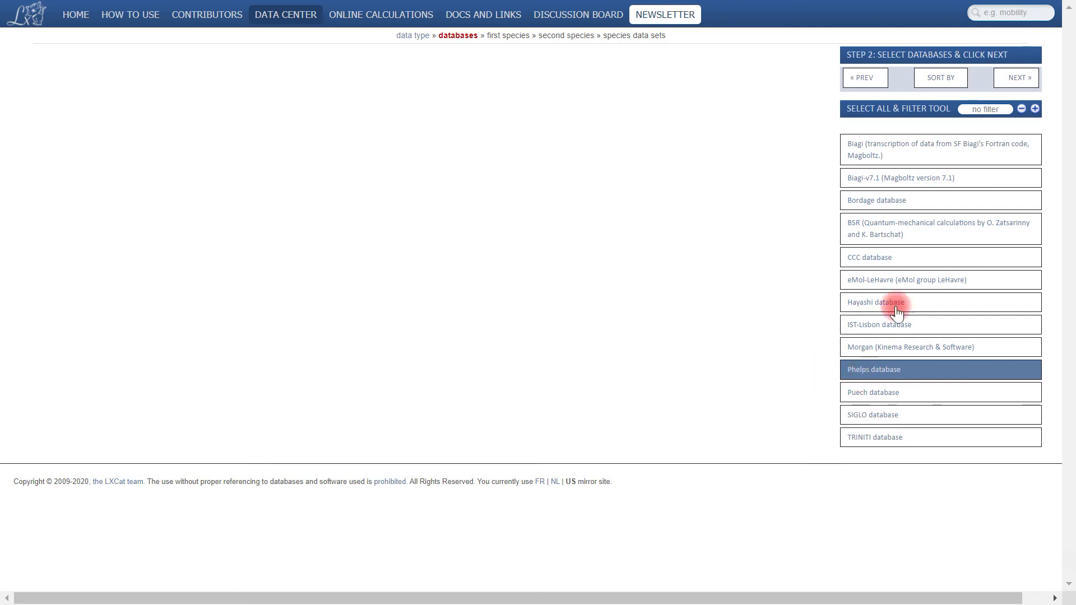
pyautogui.click(1018, 78)
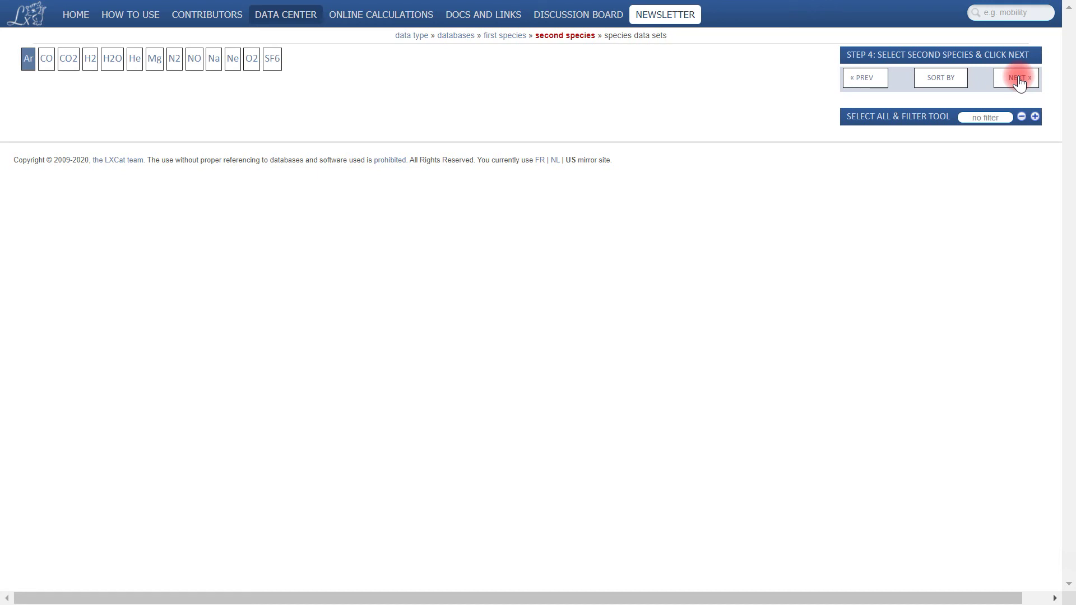
pyautogui.click(1019, 79)
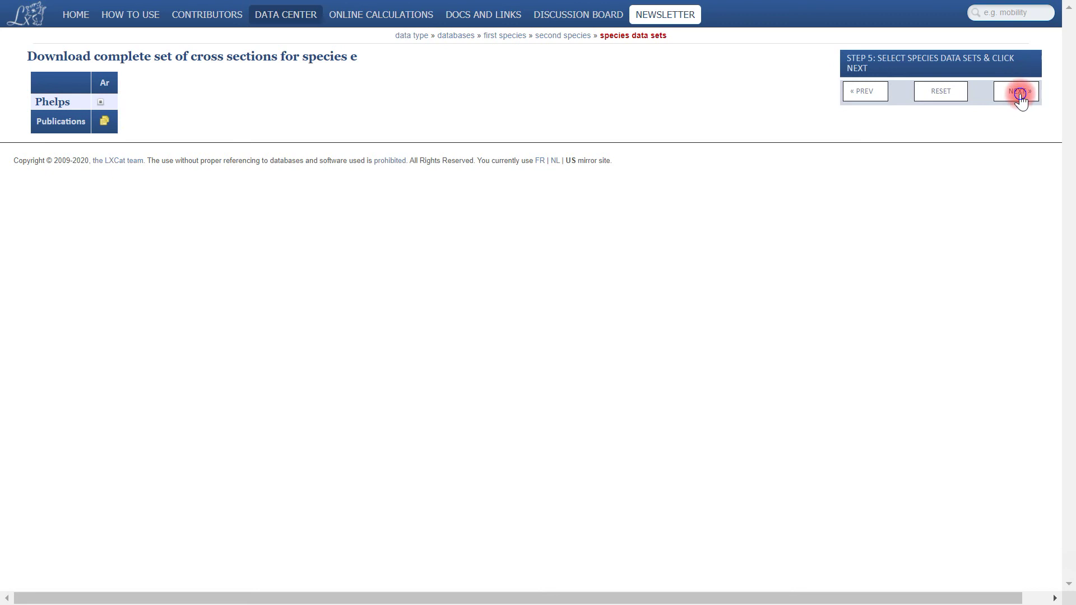
pyautogui.click(1019, 97)
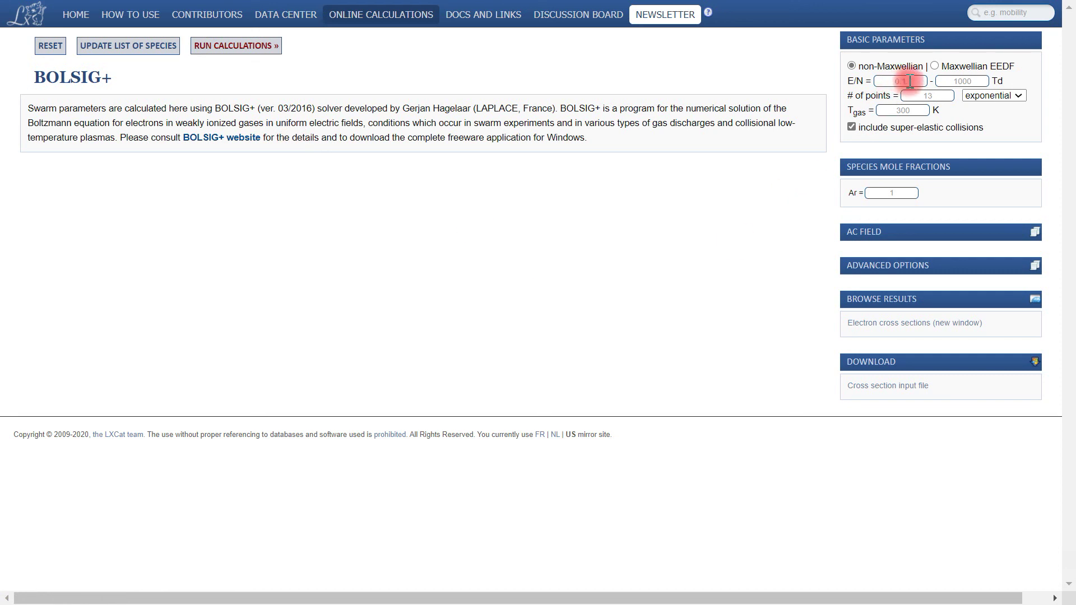
# Set the upper E/N limit to 500 Td and the number of points to 20, and run the calculations
pyautogui.click(969, 81)
pyautogui.press('BackSpace')
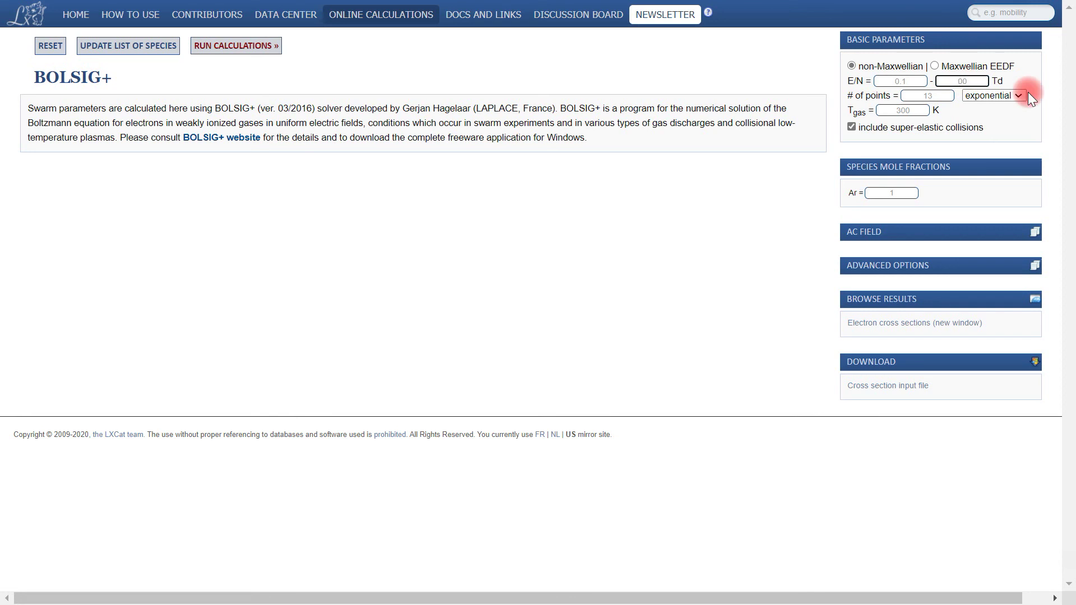
pyautogui.write('5')
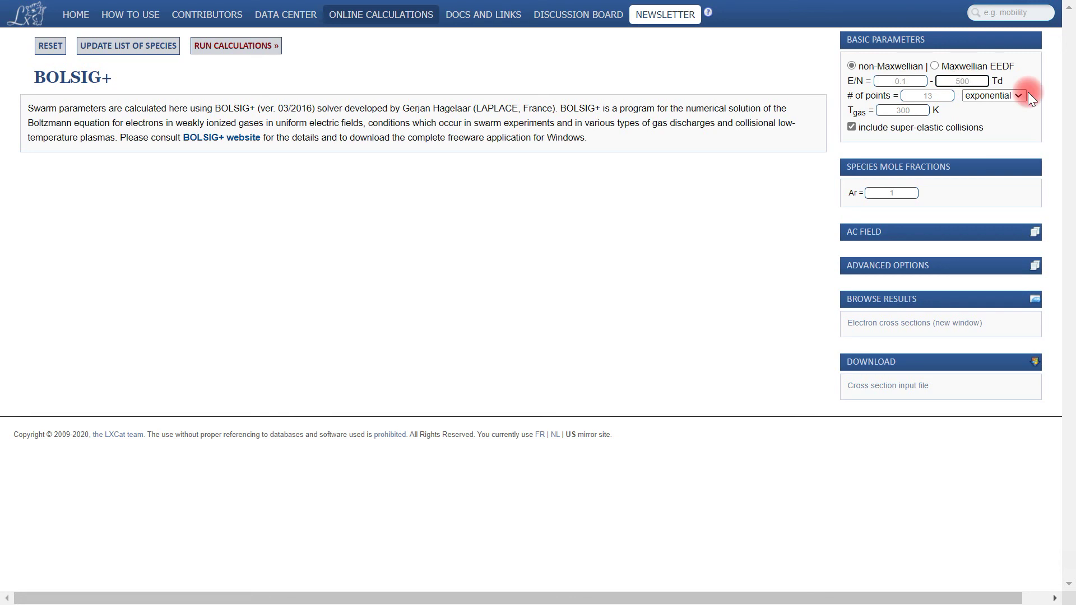
pyautogui.doubleClick(928, 96)
pyautogui.write('20')
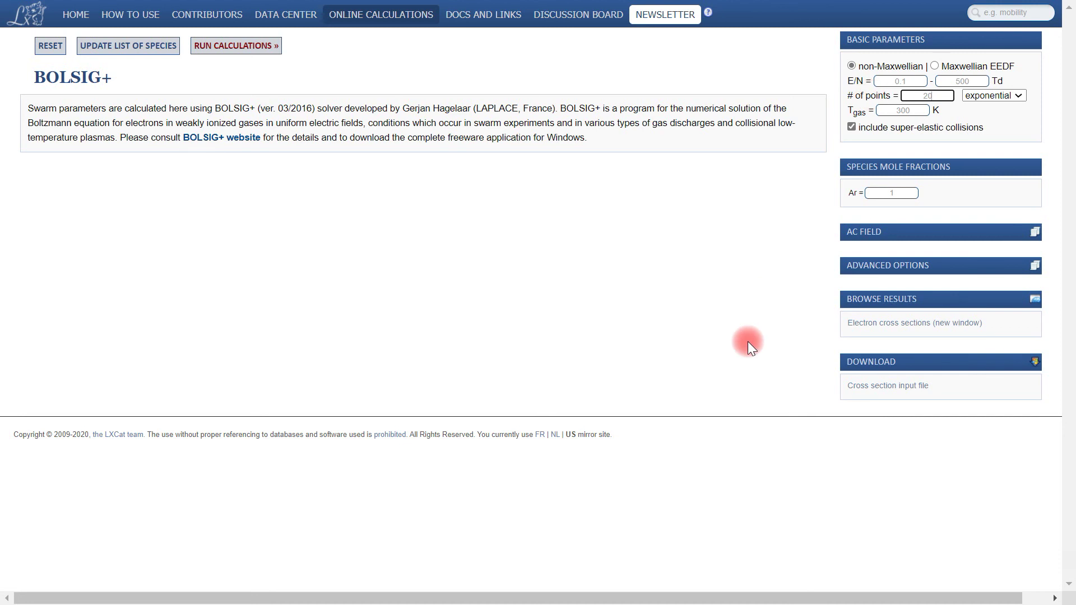
pyautogui.click(243, 46)
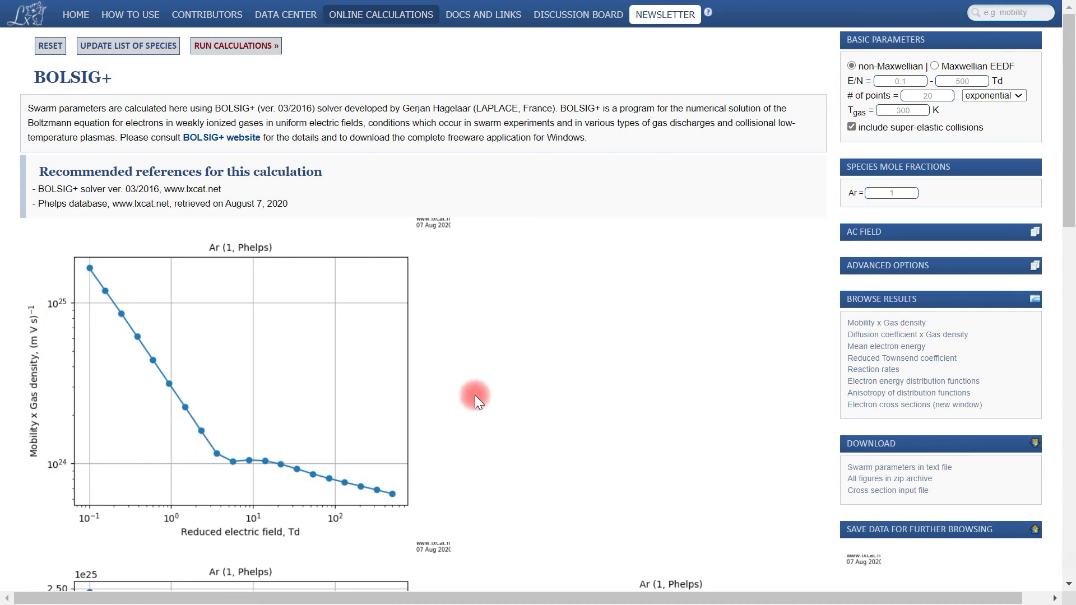
# Review the calculated argon swarm parameter, reaction rate and EEDF plots, and save the data for further browsing
pyautogui.scroll(-5, 475, 395)
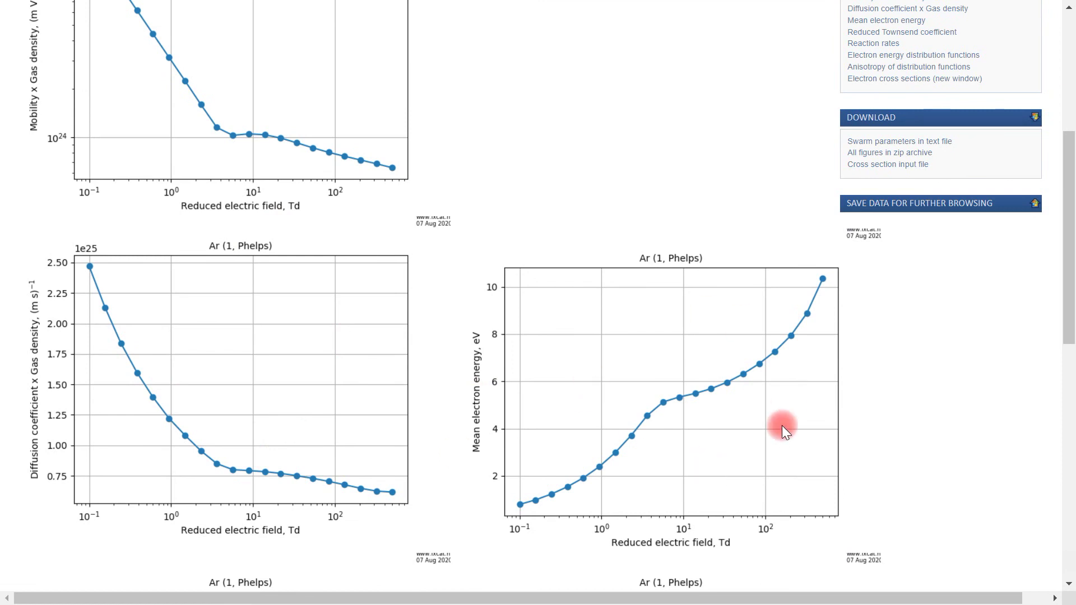
pyautogui.scroll(-6, 781, 426)
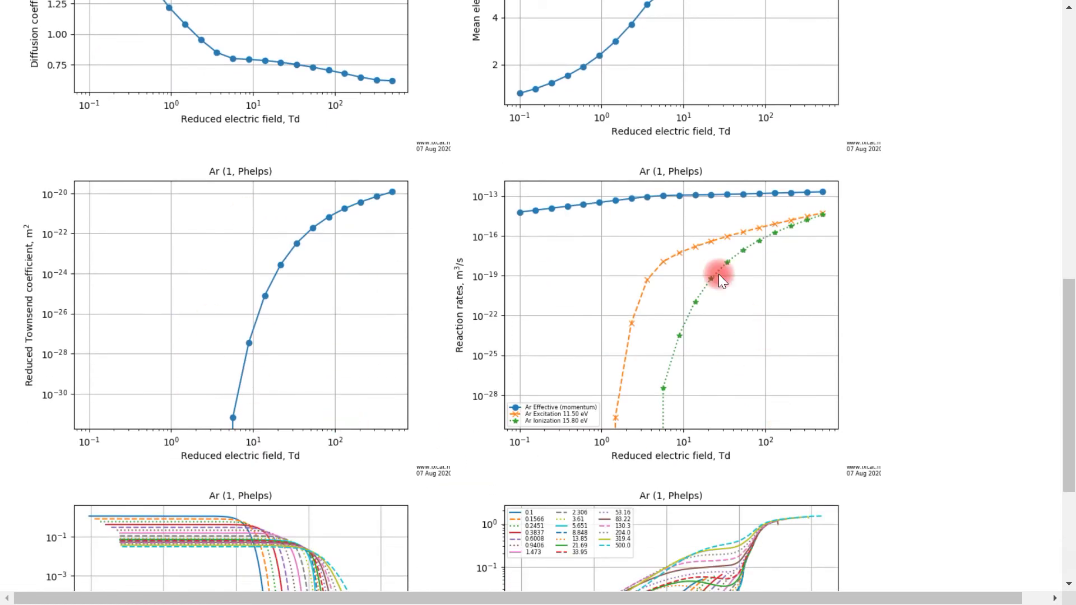
pyautogui.scroll(-4, 707, 330)
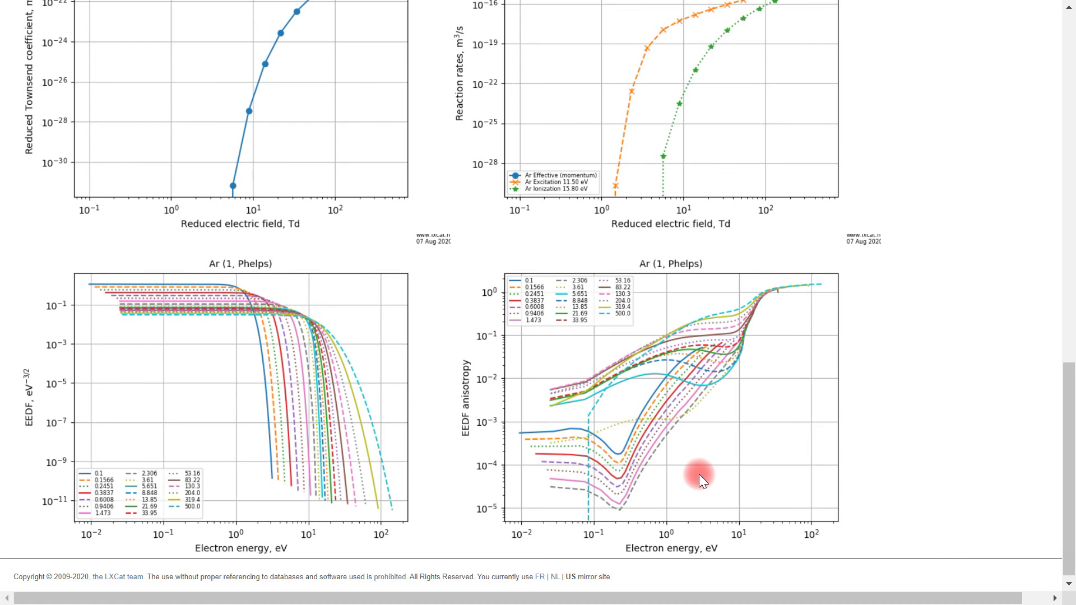
pyautogui.scroll(-1, 698, 474)
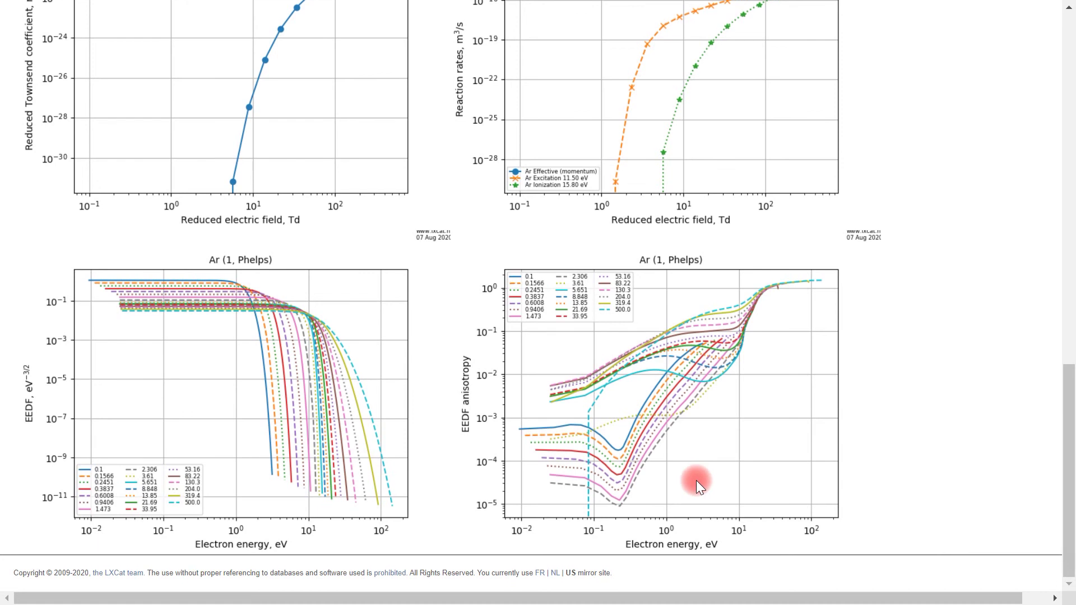
pyautogui.scroll(15, 696, 479)
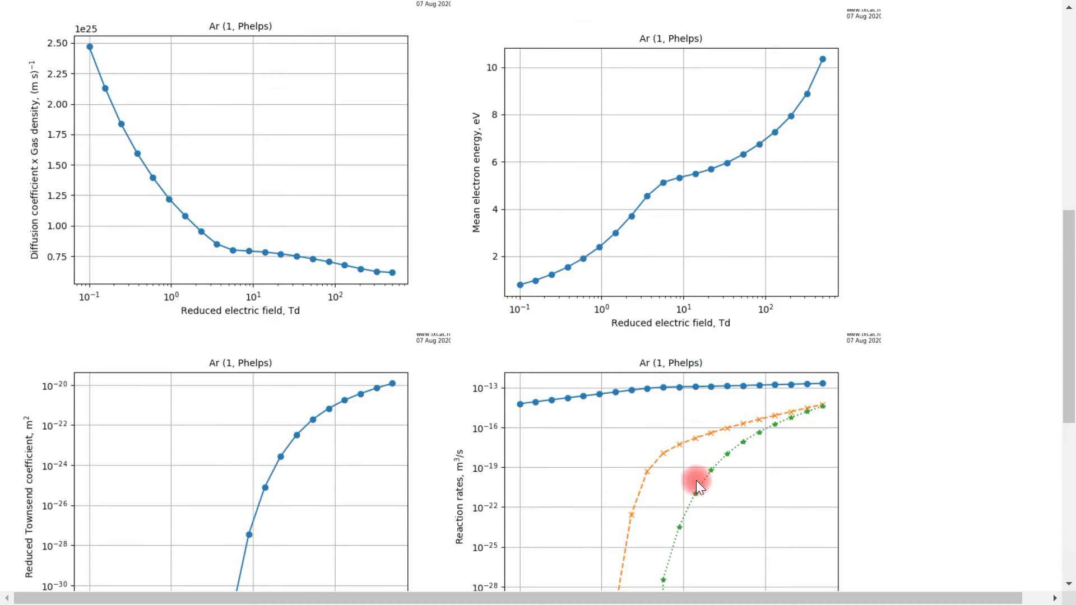
pyautogui.scroll(2, 695, 479)
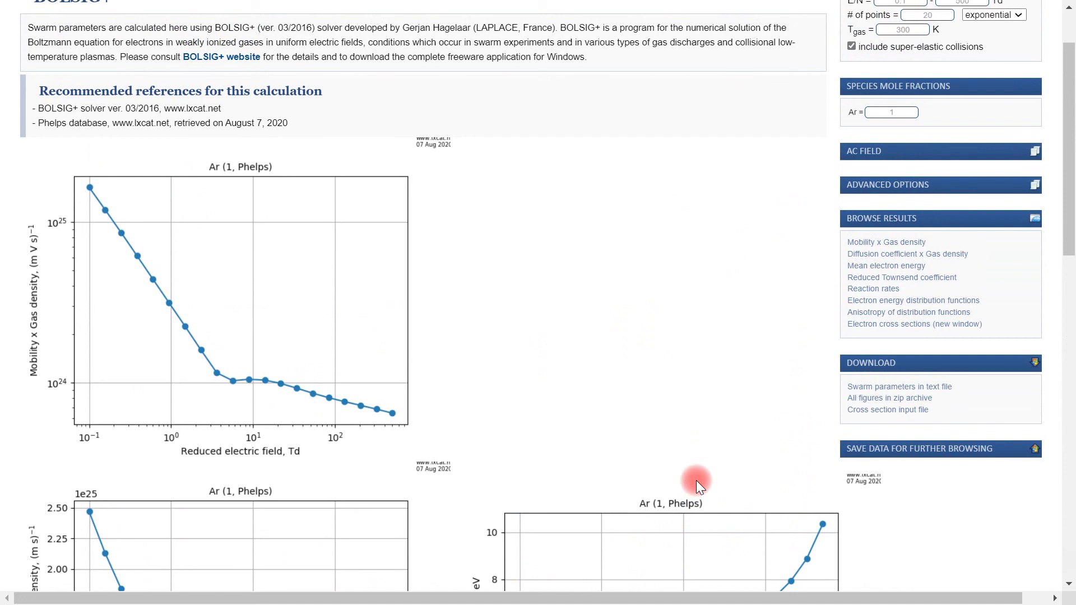
pyautogui.click(937, 449)
pyautogui.click(1011, 465)
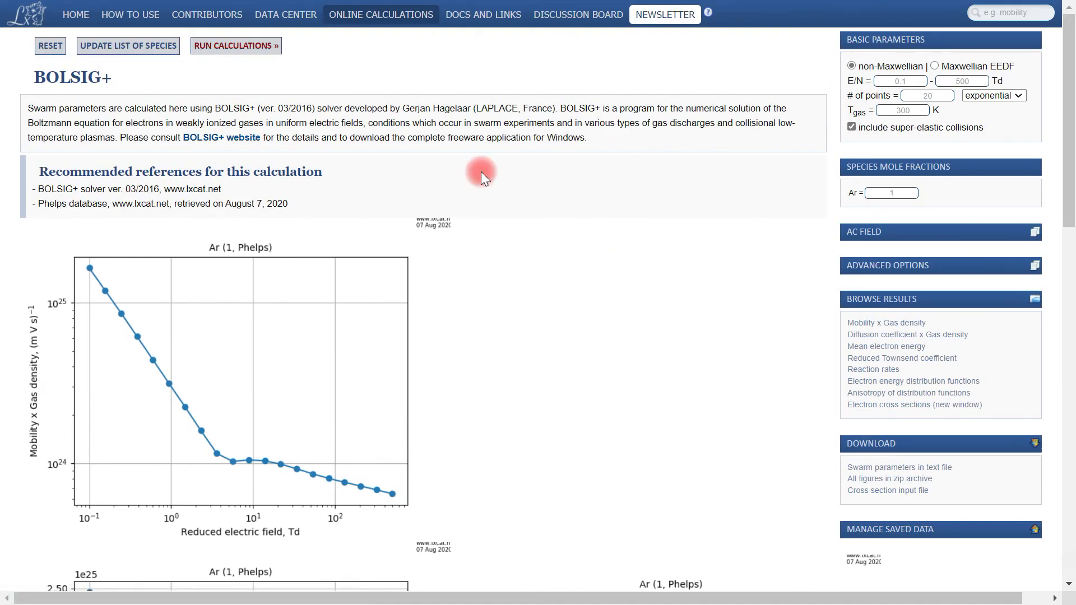
# Browse the data center with Swarm / Transport Data as the data type and continue to the databases
pyautogui.moveTo(298, 25)
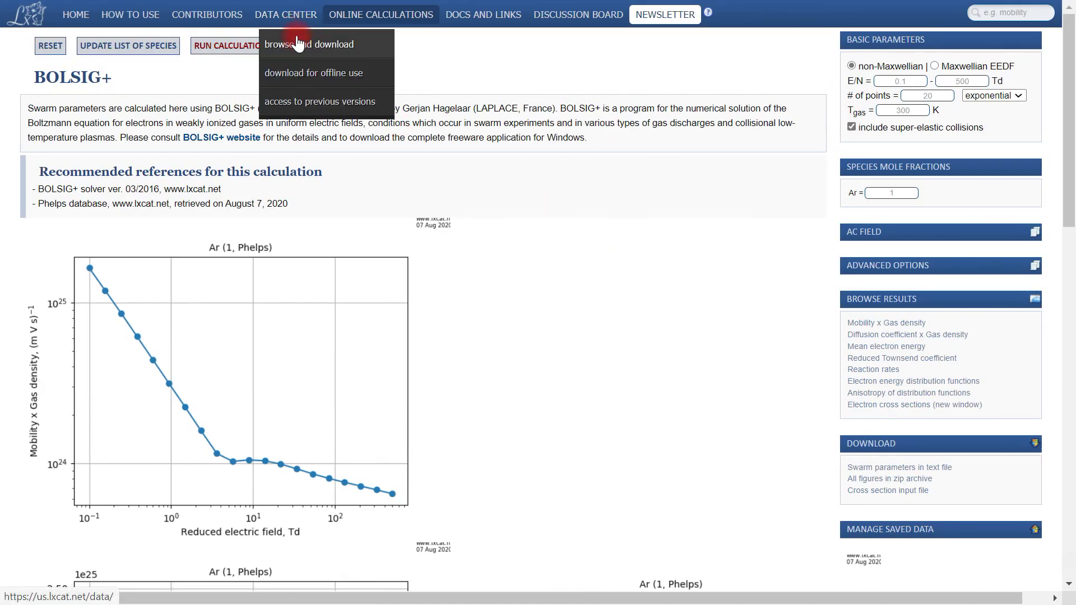
pyautogui.click(298, 47)
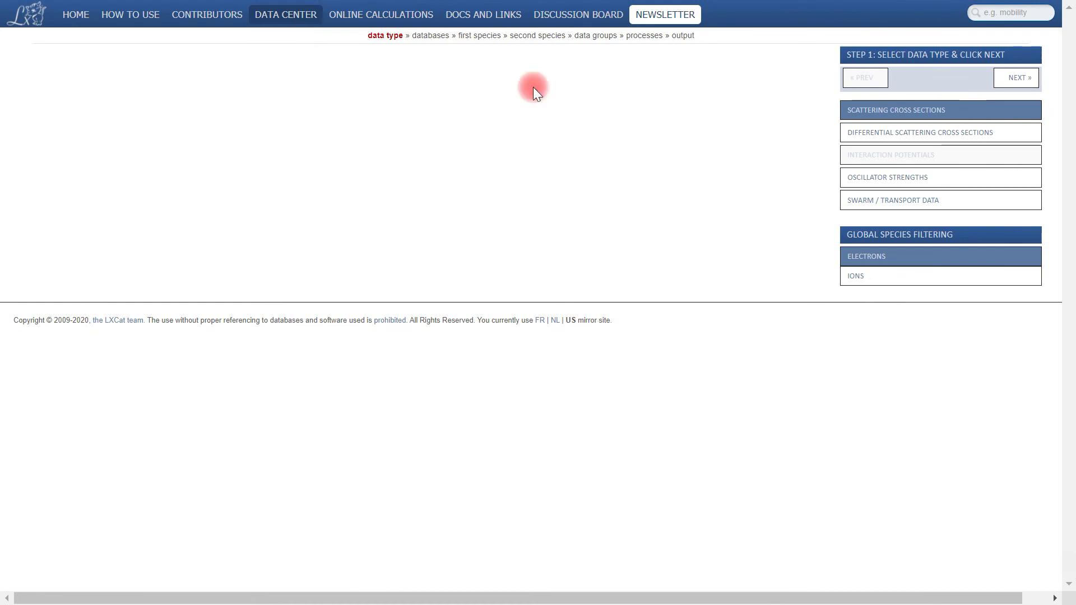
pyautogui.click(934, 194)
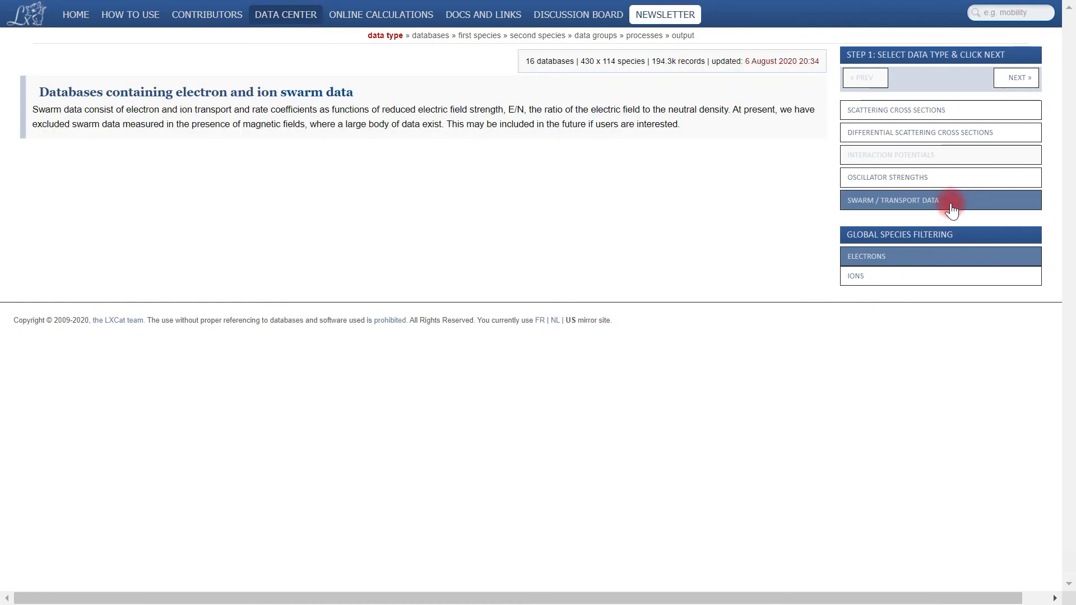
pyautogui.click(1019, 79)
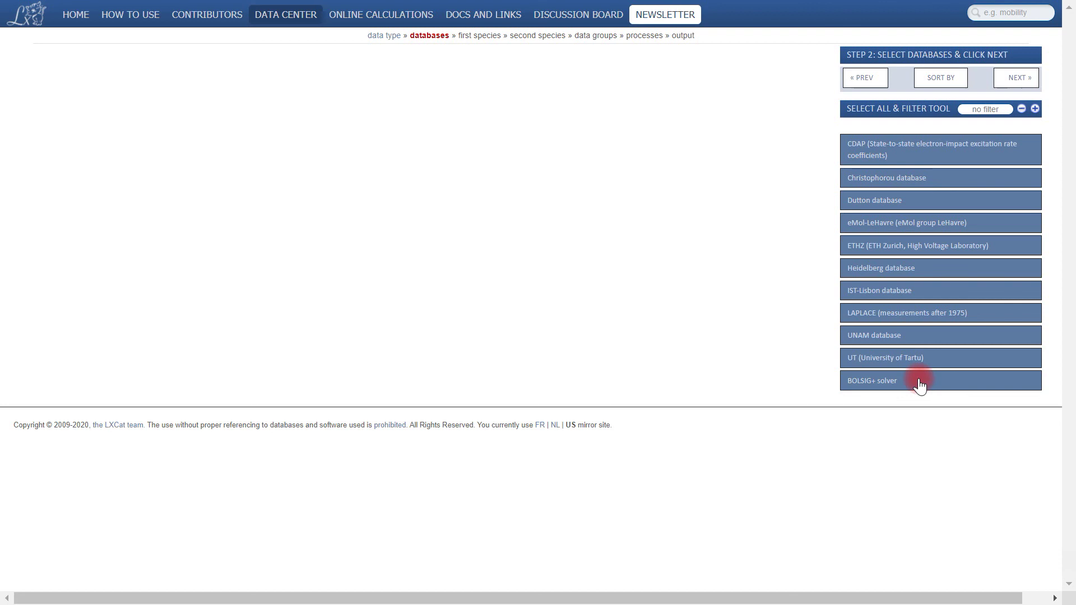
# Restrict the databases to IST-Lisbon and BOLSIG+ solver, and choose Ar as the second species
pyautogui.click(1021, 109)
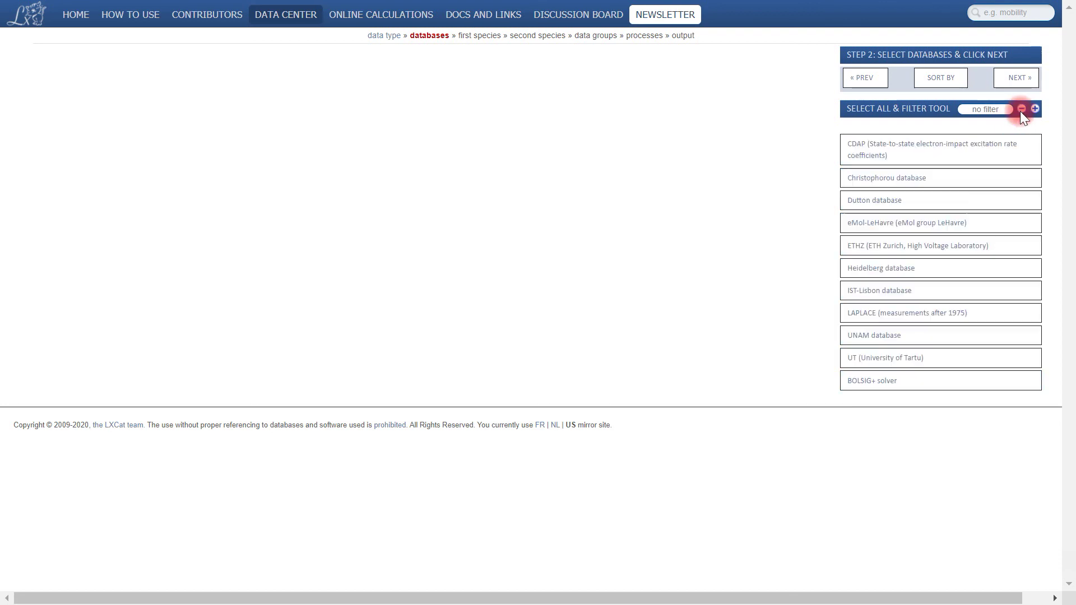
pyautogui.click(937, 292)
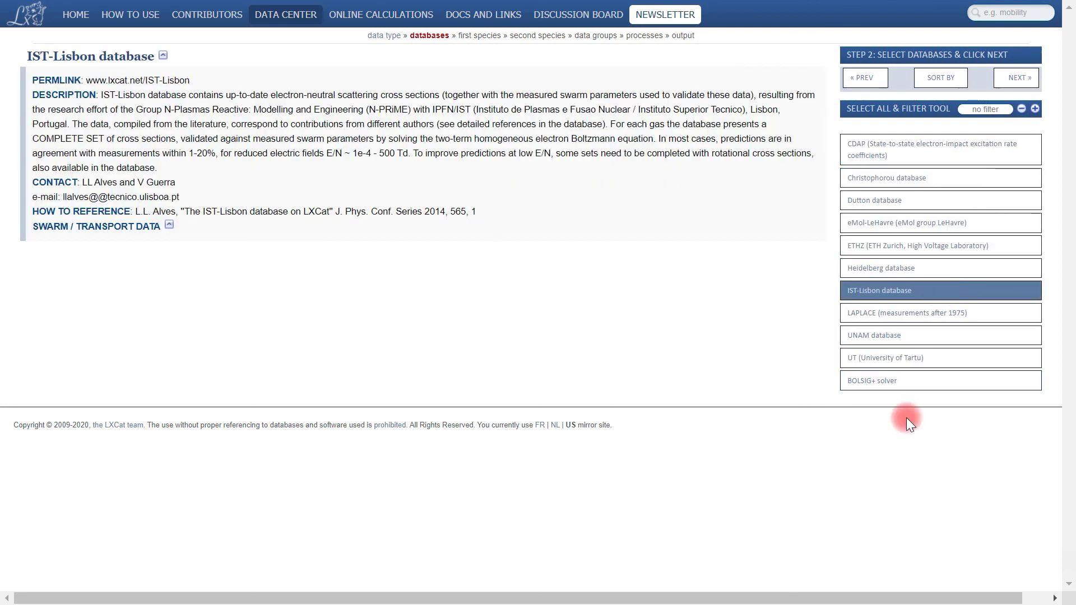
pyautogui.click(914, 386)
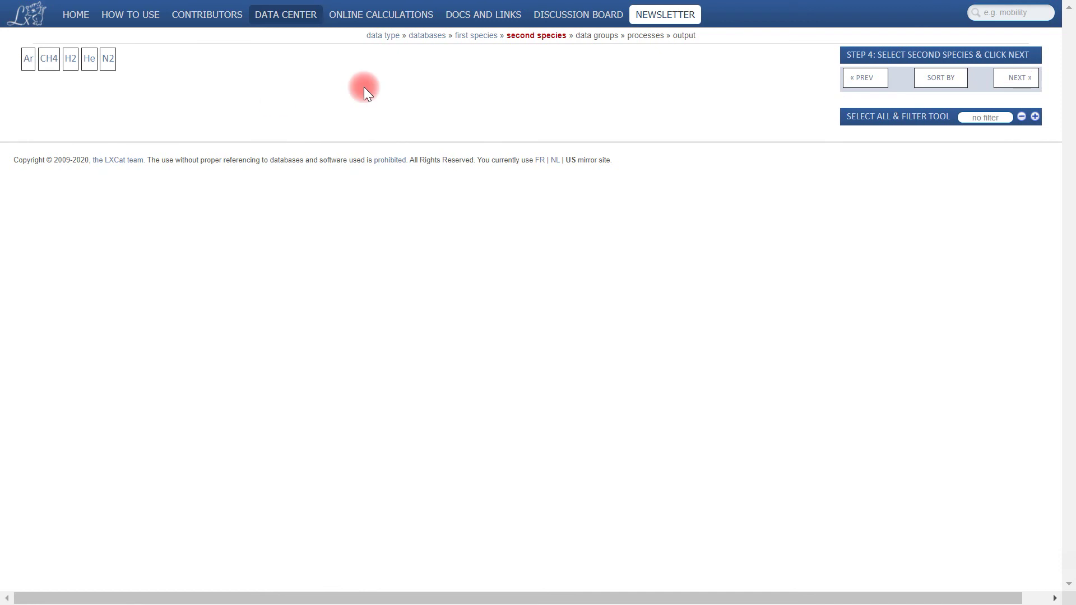
pyautogui.click(27, 59)
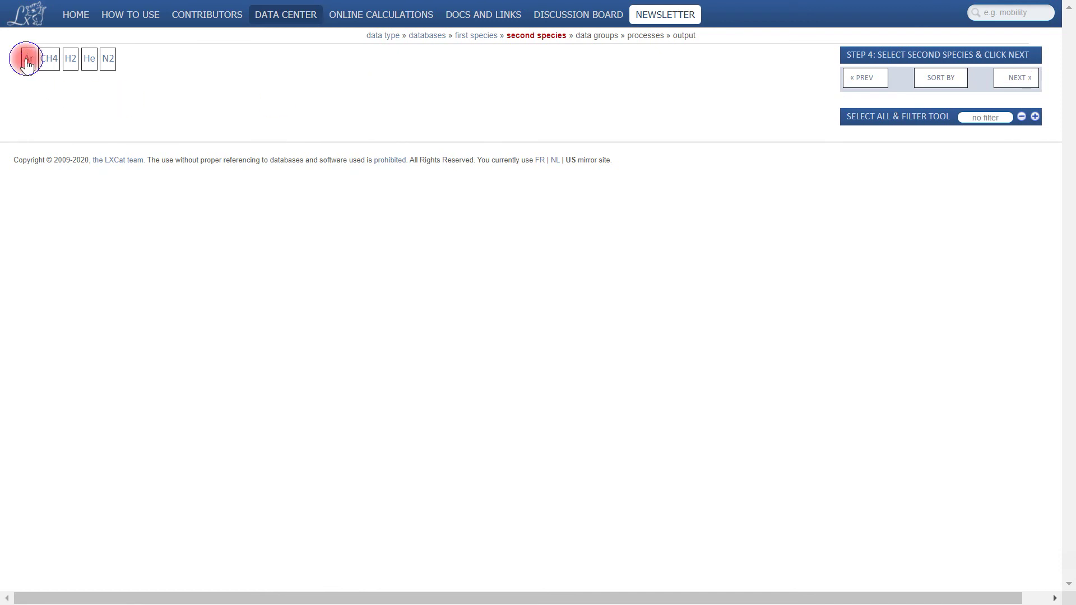
pyautogui.click(1018, 80)
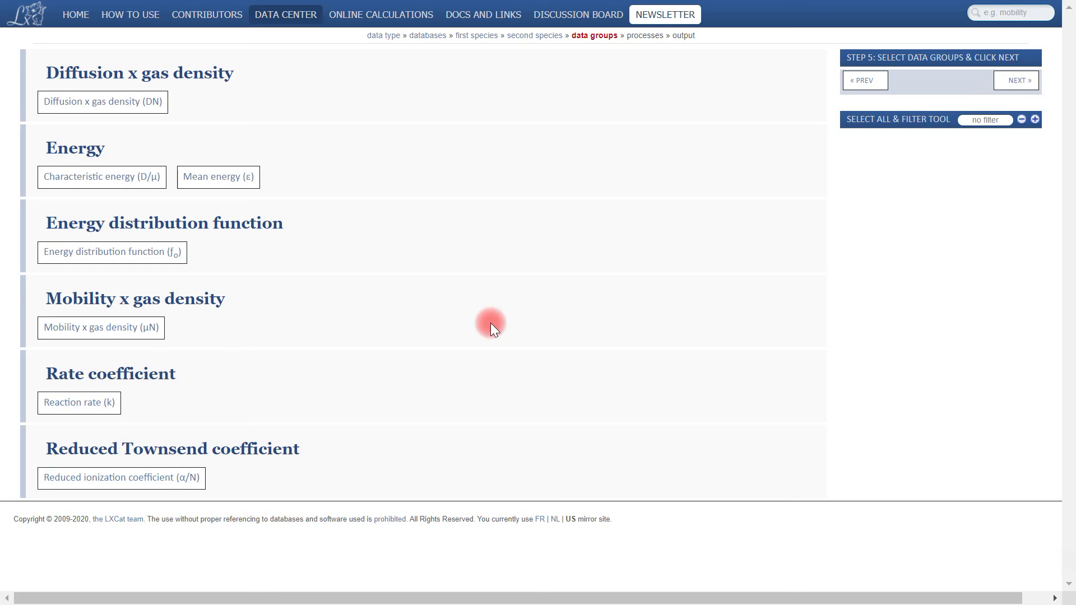
# Include the Mobility x gas density and Reduced ionization coefficient data groups and continue to the processes
pyautogui.click(94, 332)
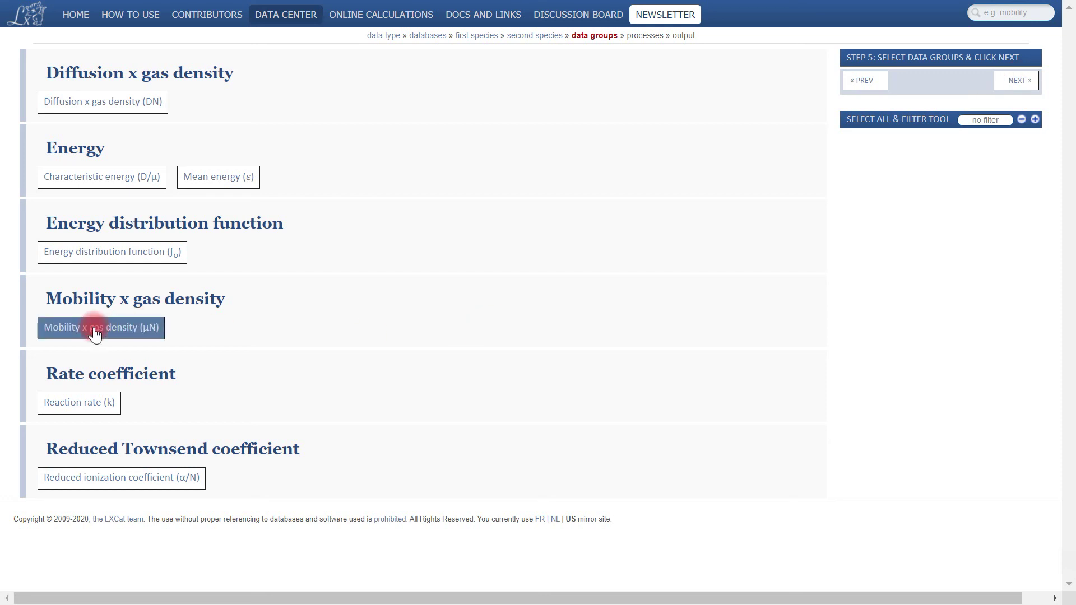
pyautogui.click(117, 482)
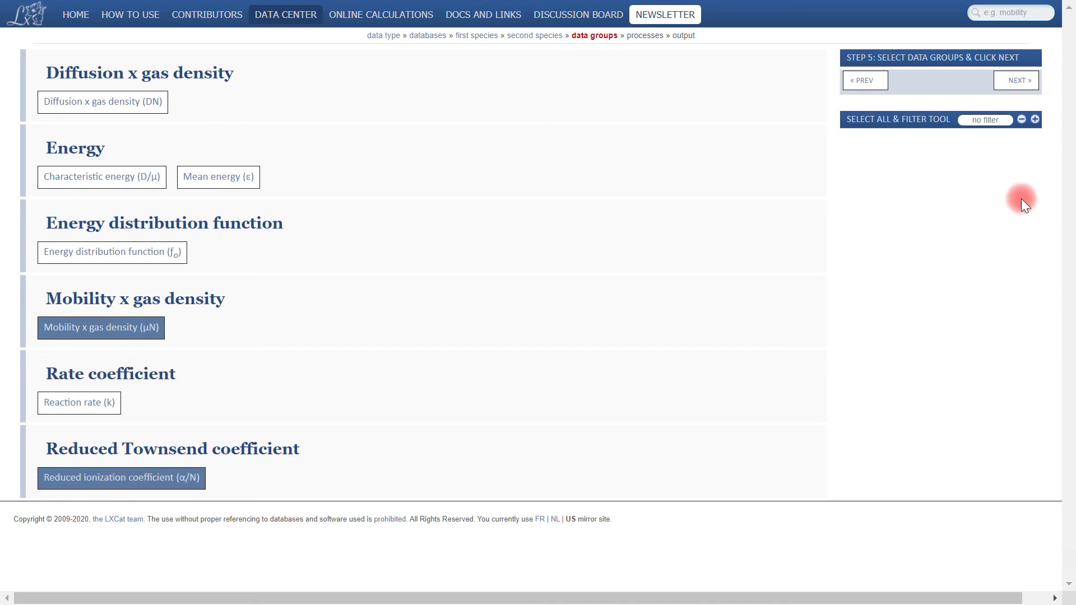
pyautogui.click(1020, 84)
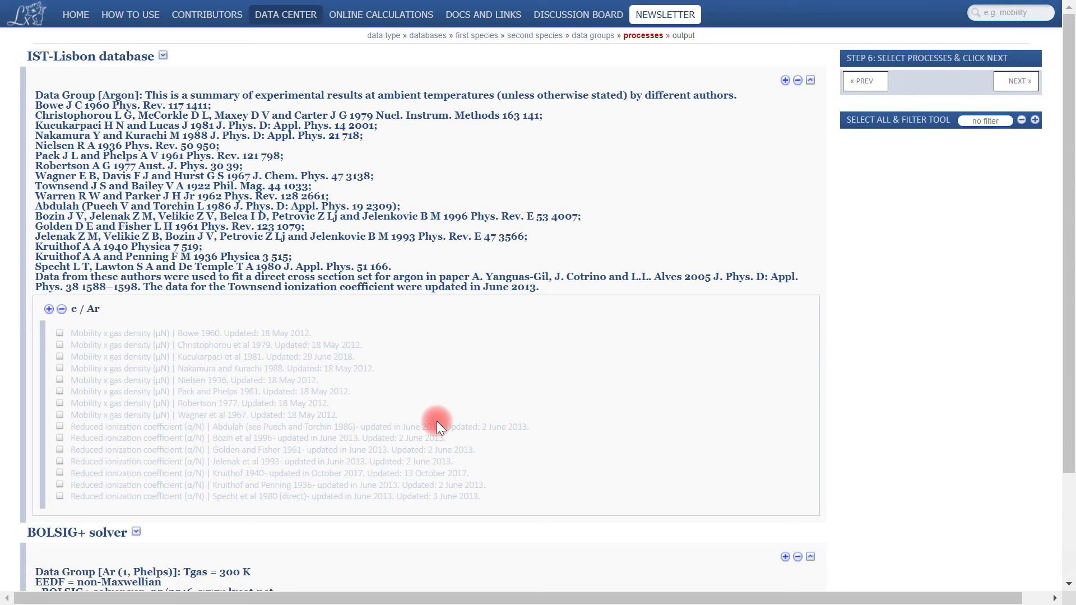
# Select the 1988 mobility and 1940 reduced ionization datasets from IST-Lisbon plus both BOLSIG+ solver datasets, and generate the output
pyautogui.click(58, 368)
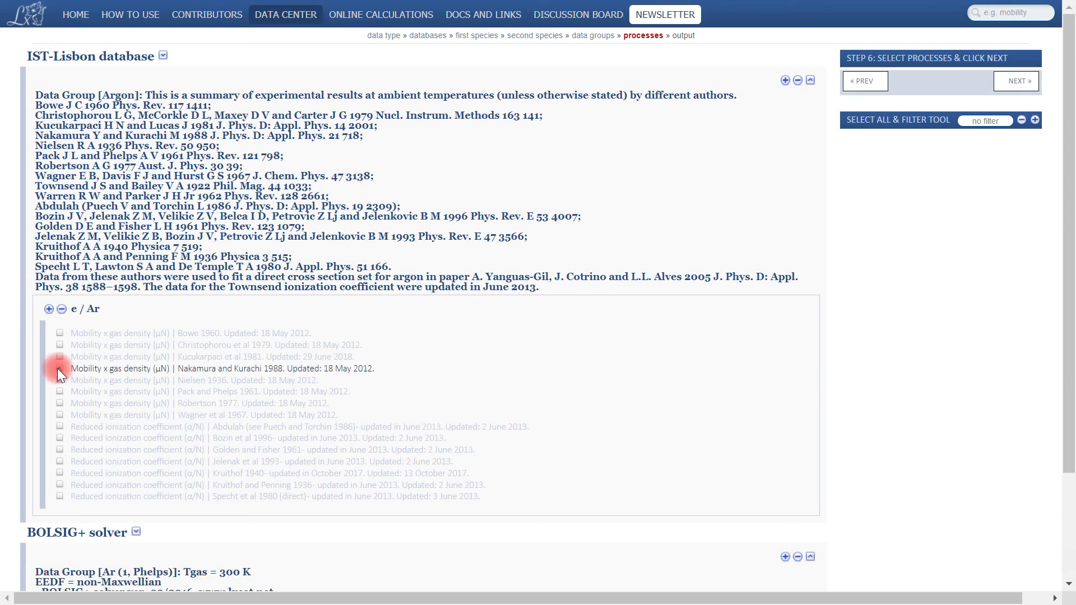
pyautogui.click(62, 473)
pyautogui.scroll(-3, 62, 472)
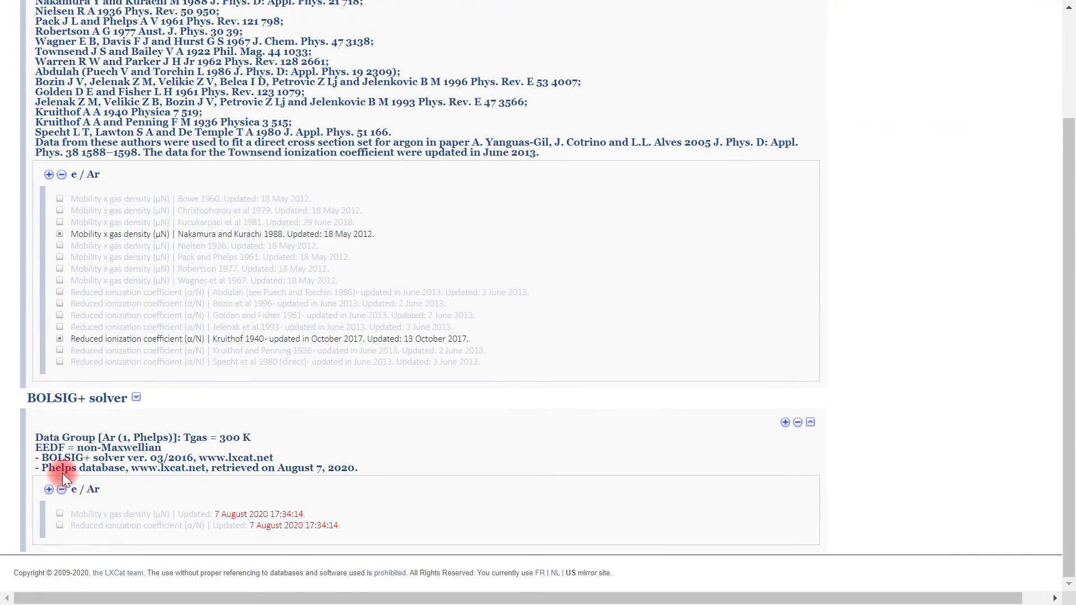
pyautogui.click(59, 513)
pyautogui.click(60, 525)
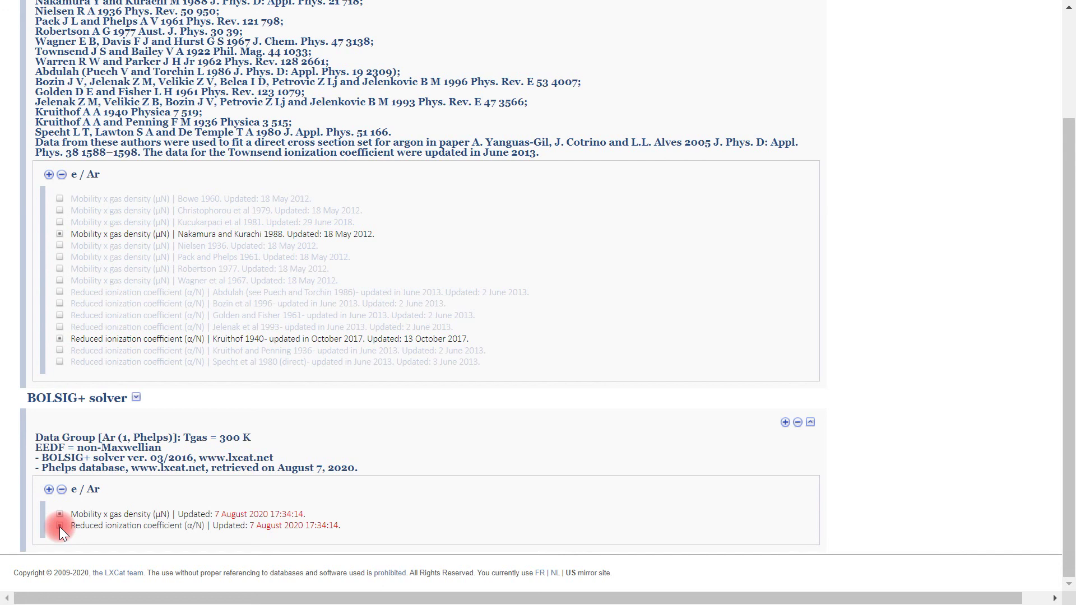
pyautogui.scroll(3, 622, 448)
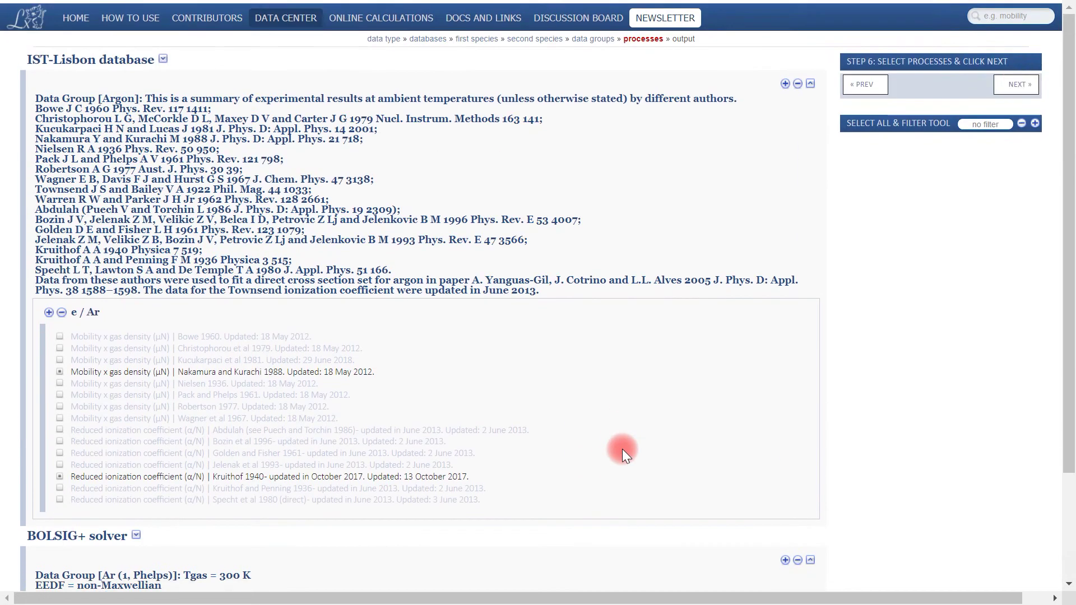
pyautogui.click(1016, 84)
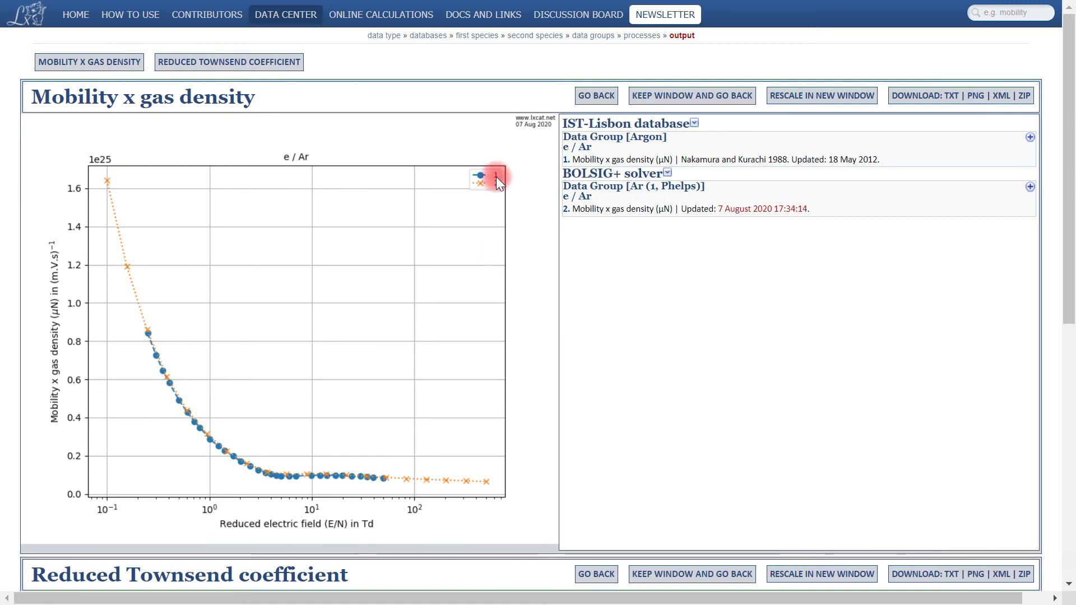
# Compare the measured and BOLSIG+ calculated curves in the mobility and reduced Townsend coefficient plots
pyautogui.click(326, 489)
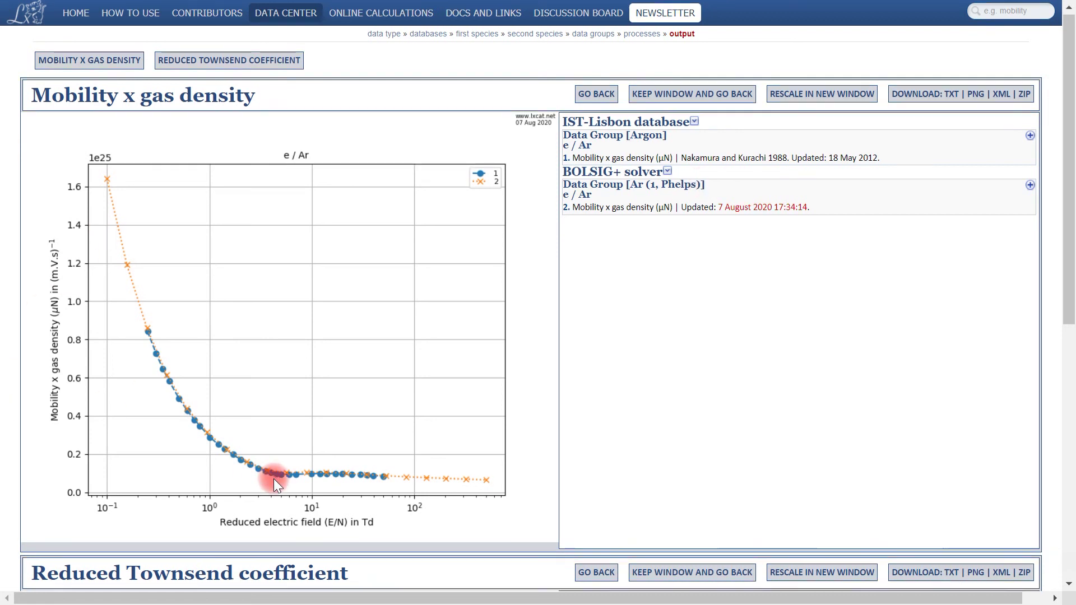
pyautogui.scroll(-6, 274, 479)
pyautogui.scroll(-2, 274, 479)
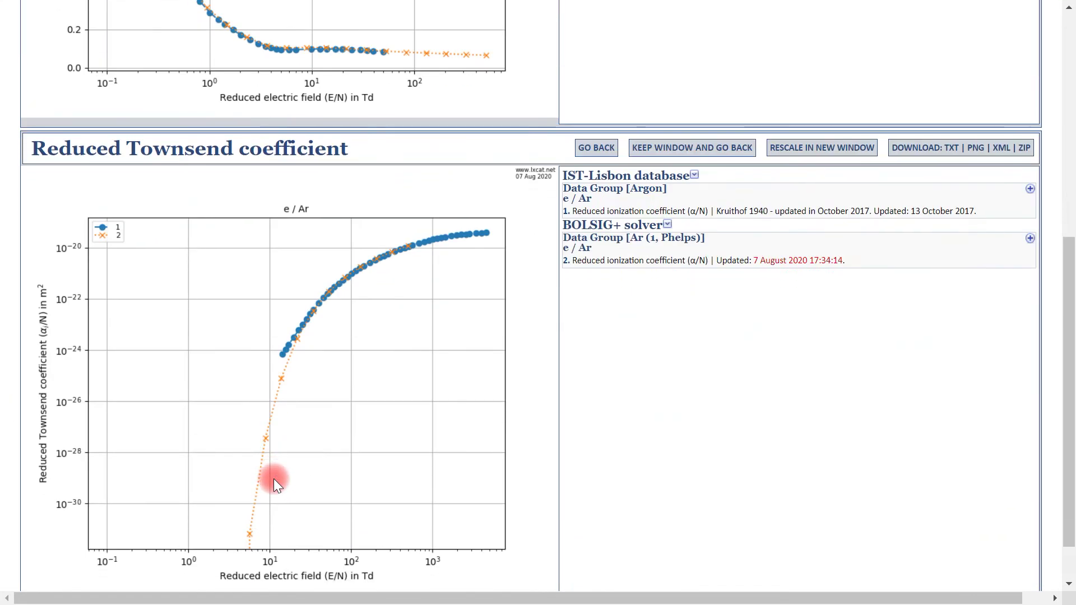